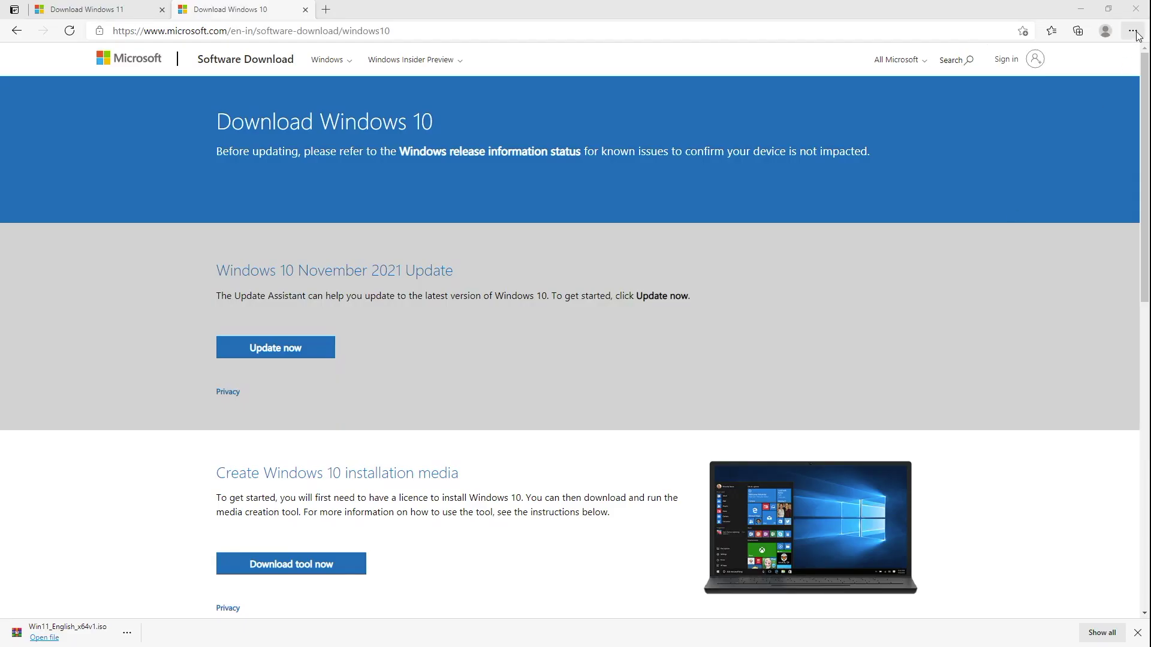
Step: Open the browser's developer tools and show the Network conditions settings for the Windows 10 download page
{"action": "left_click", "coordinate": [1132, 30]}
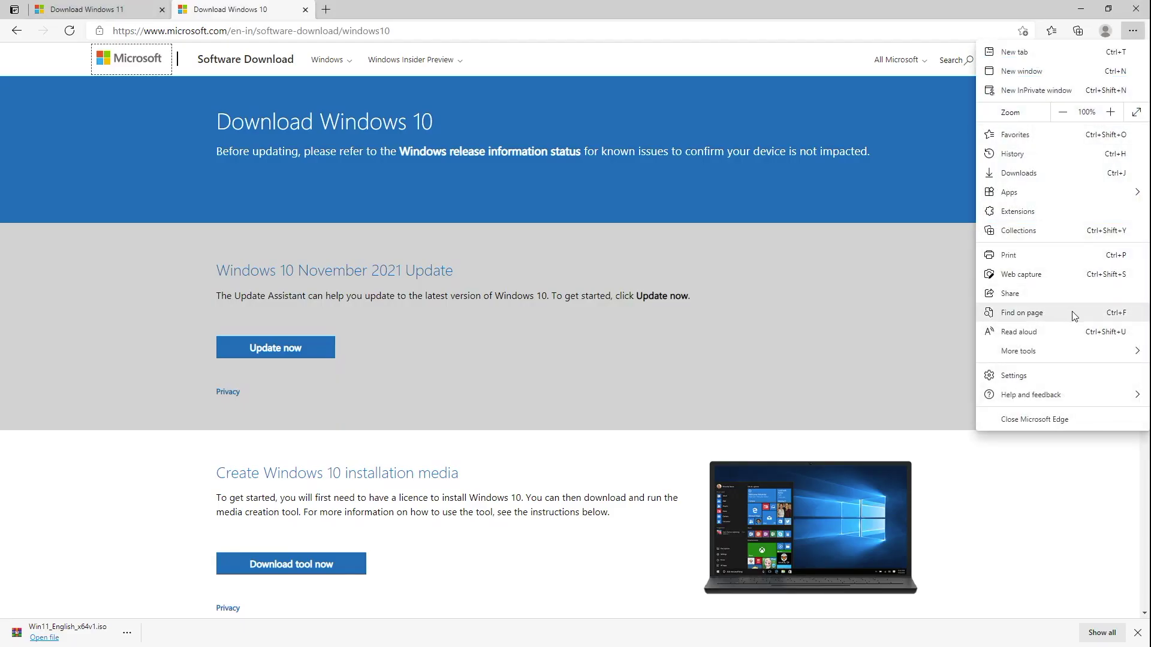
{"action": "mouse_move", "coordinate": [1067, 362]}
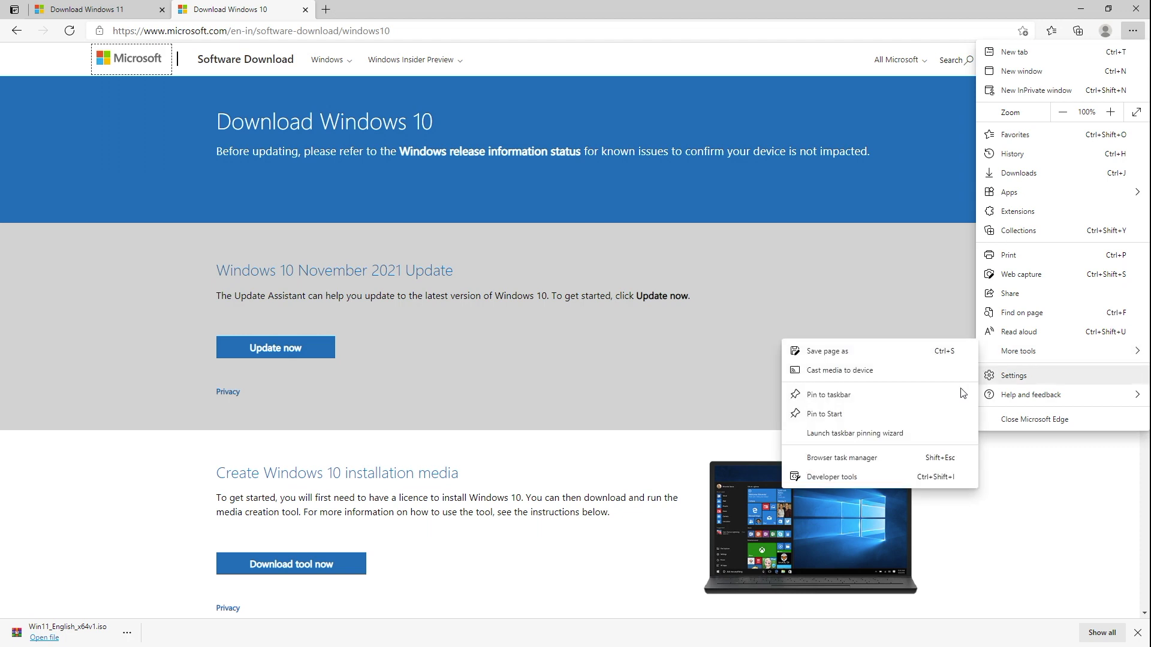
{"action": "left_click", "coordinate": [845, 477]}
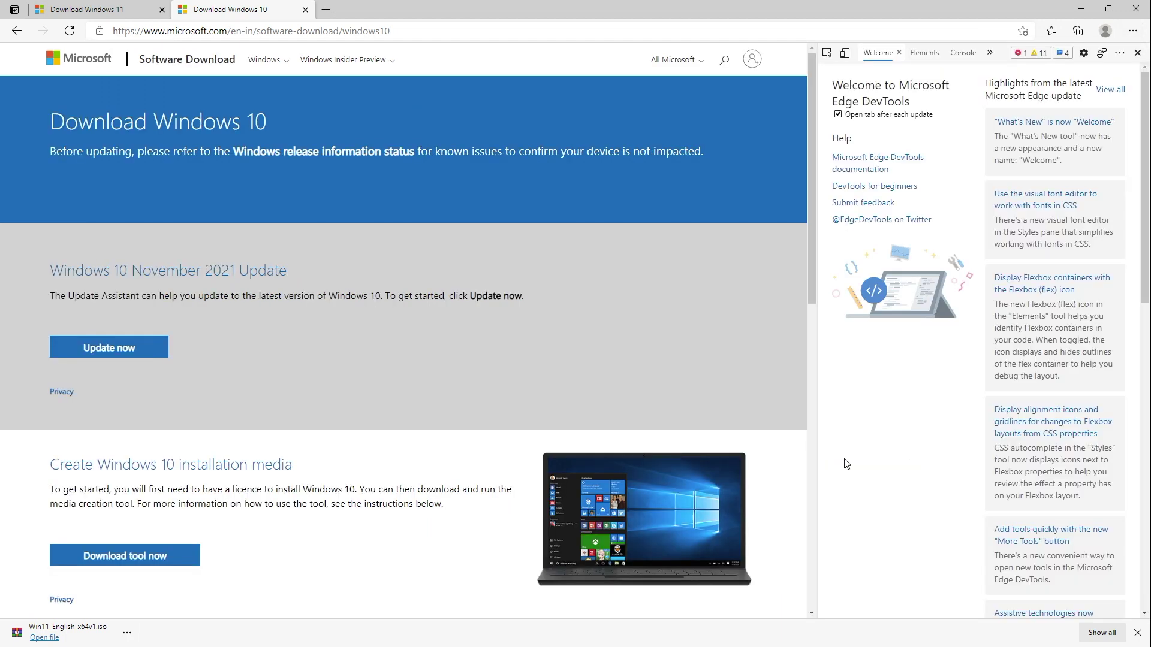
{"action": "left_click", "coordinate": [1119, 54]}
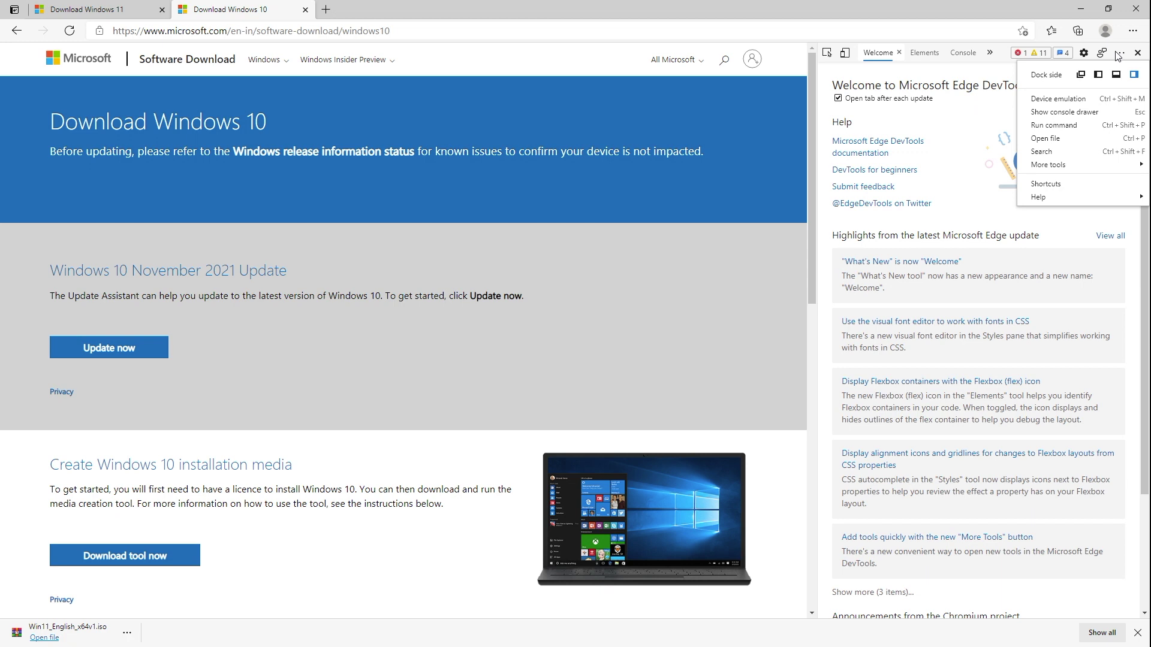
{"action": "mouse_move", "coordinate": [1085, 171]}
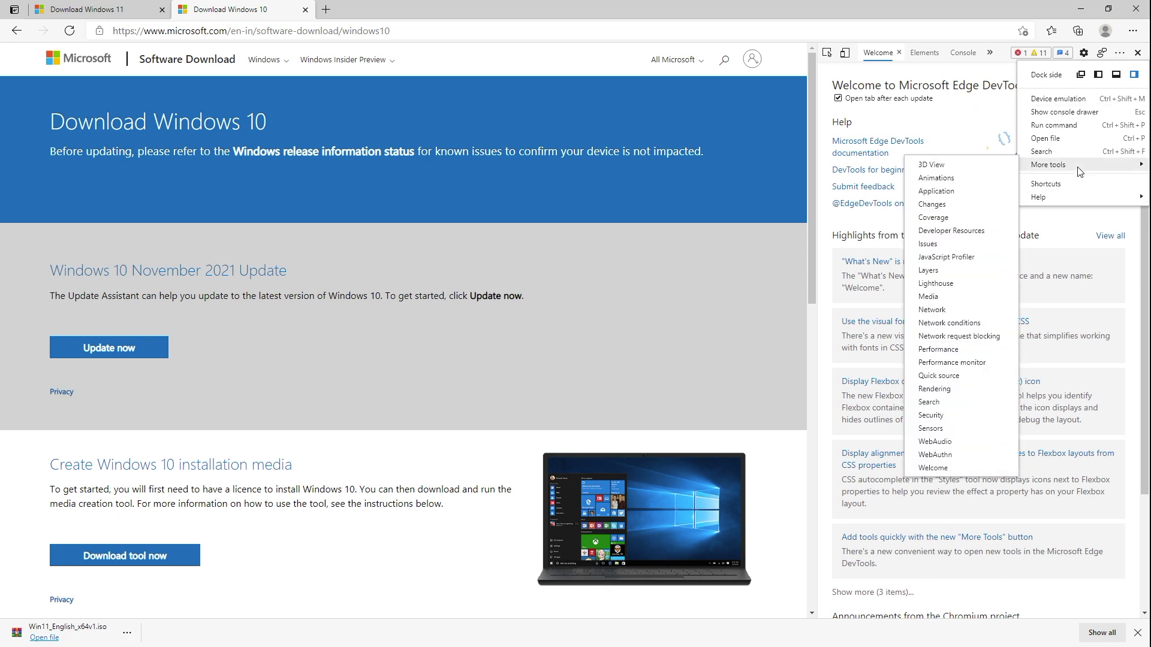
{"action": "left_click", "coordinate": [933, 324]}
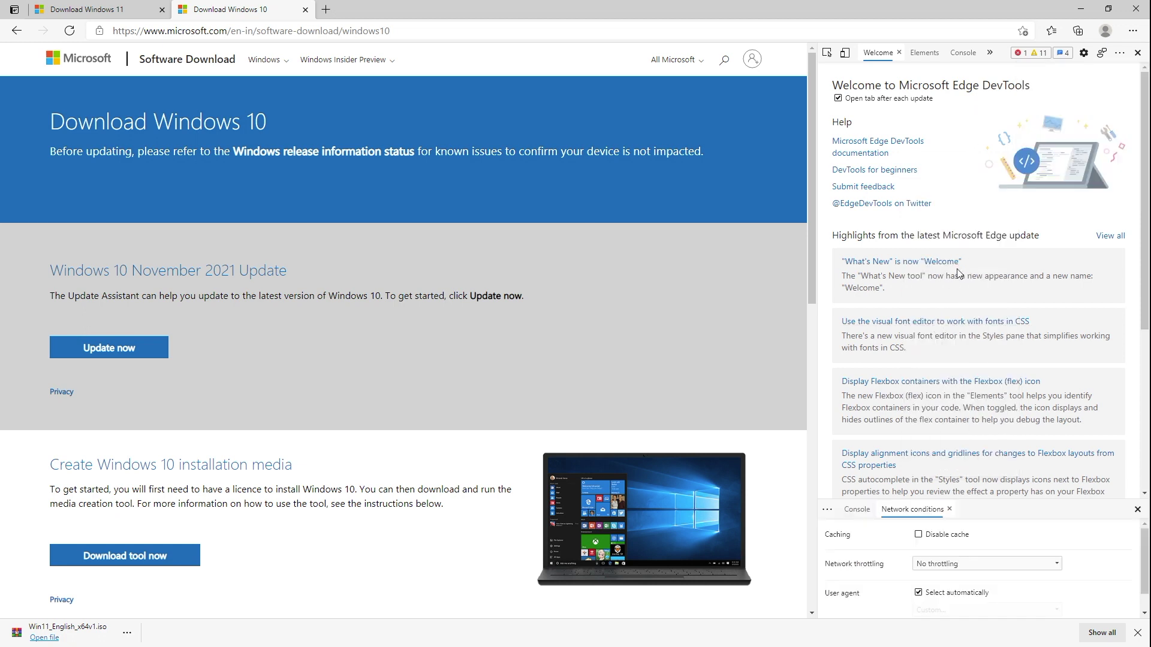
Step: Turn off automatic user agent selection, set the user agent to Chrome — Chrome OS, and reload the page
{"action": "scroll", "coordinate": [1133, 262], "scroll_direction": "down", "scroll_amount": 1}
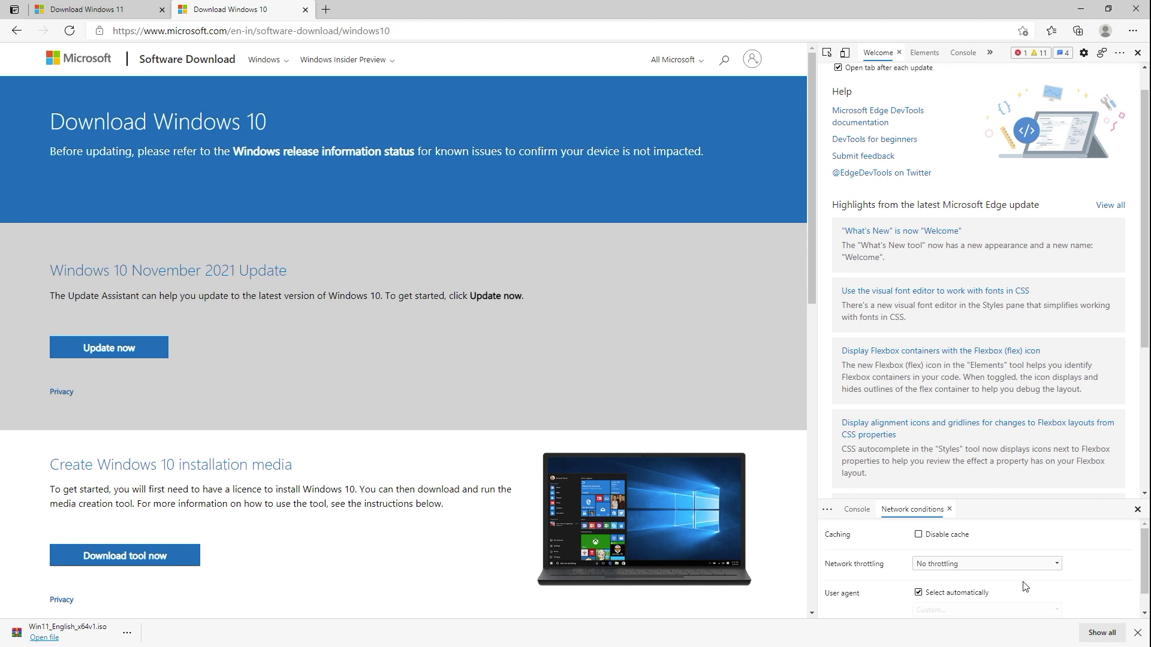
{"action": "left_click", "coordinate": [1017, 567]}
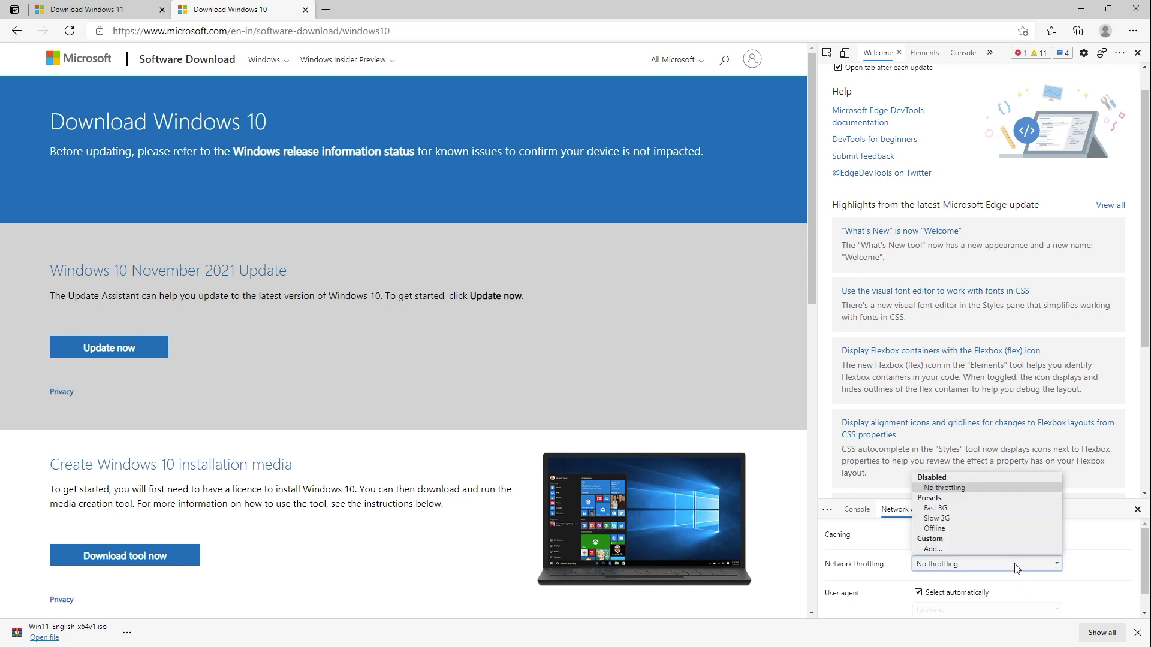
{"action": "left_click", "coordinate": [1016, 566]}
{"action": "left_click", "coordinate": [917, 592]}
{"action": "left_click", "coordinate": [1056, 609]}
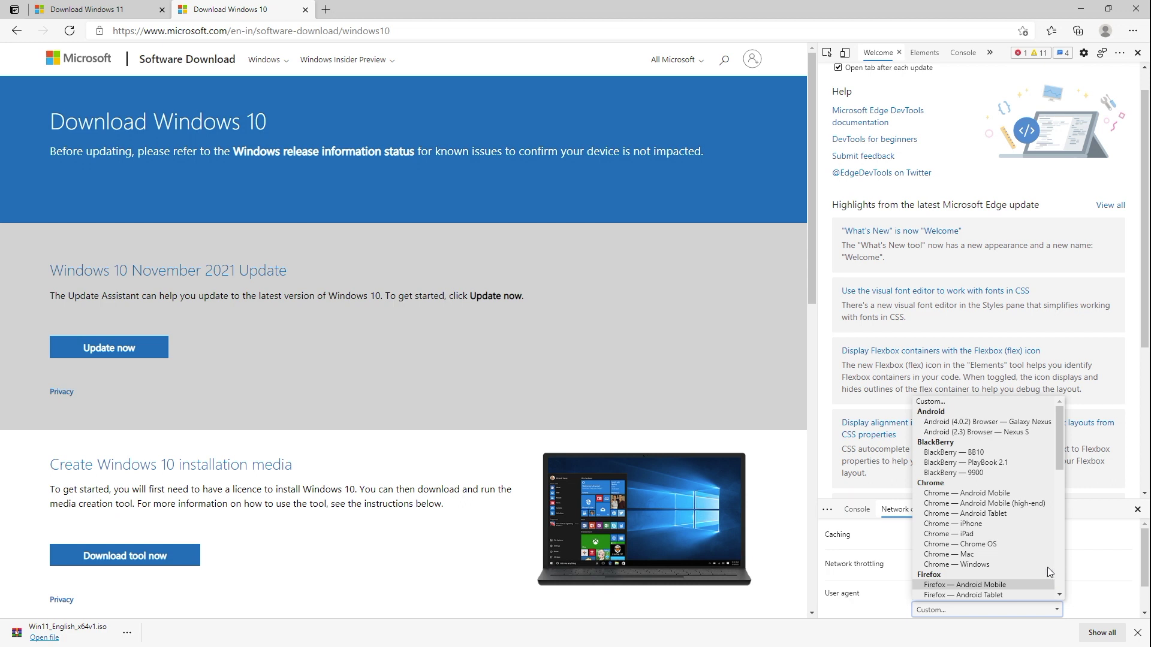
{"action": "left_click", "coordinate": [1015, 544]}
{"action": "left_click", "coordinate": [70, 30]}
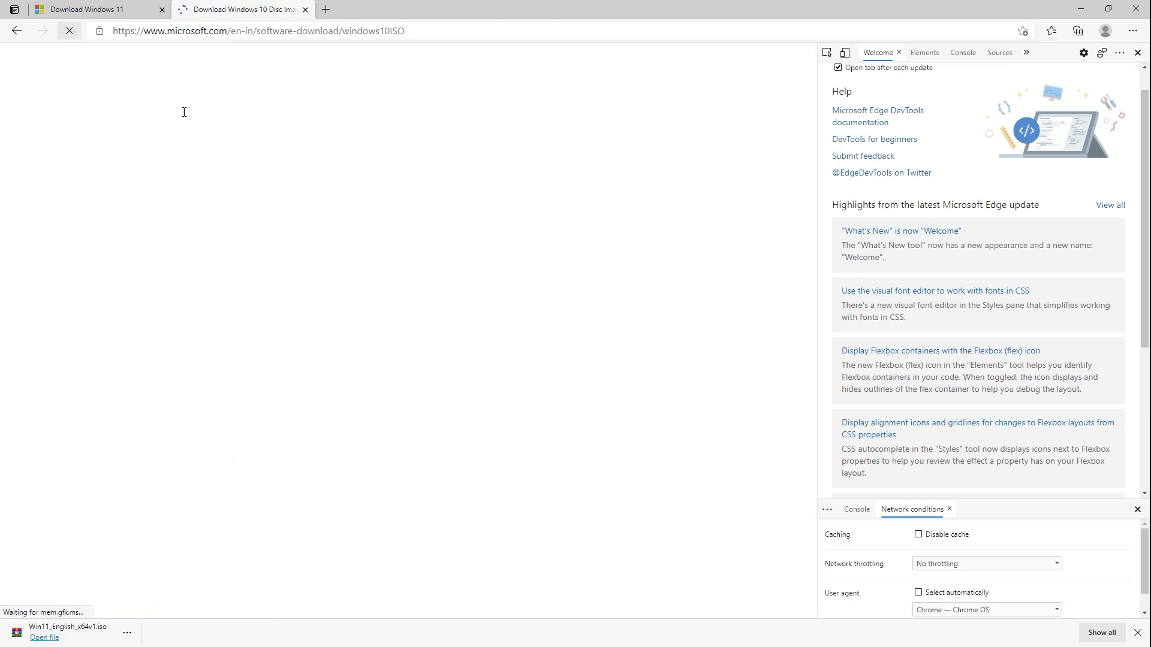
Step: Select the Windows 10 (multi-edition ISO) edition and confirm it
{"action": "scroll", "coordinate": [321, 251], "scroll_direction": "down", "scroll_amount": 4}
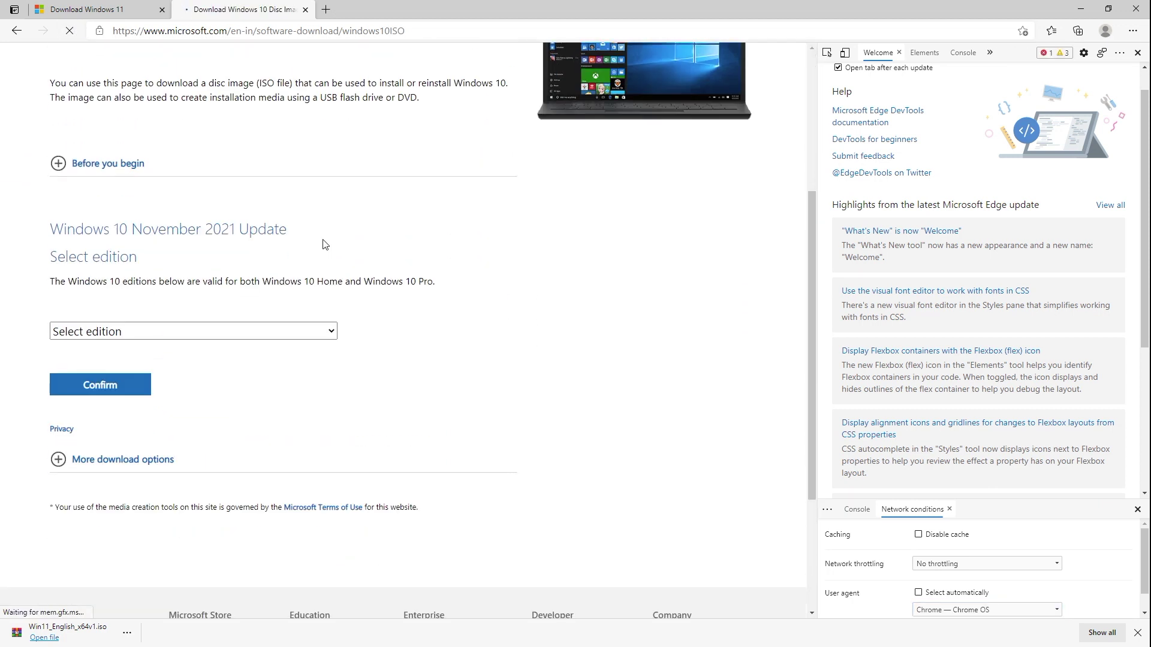
{"action": "left_click", "coordinate": [328, 332]}
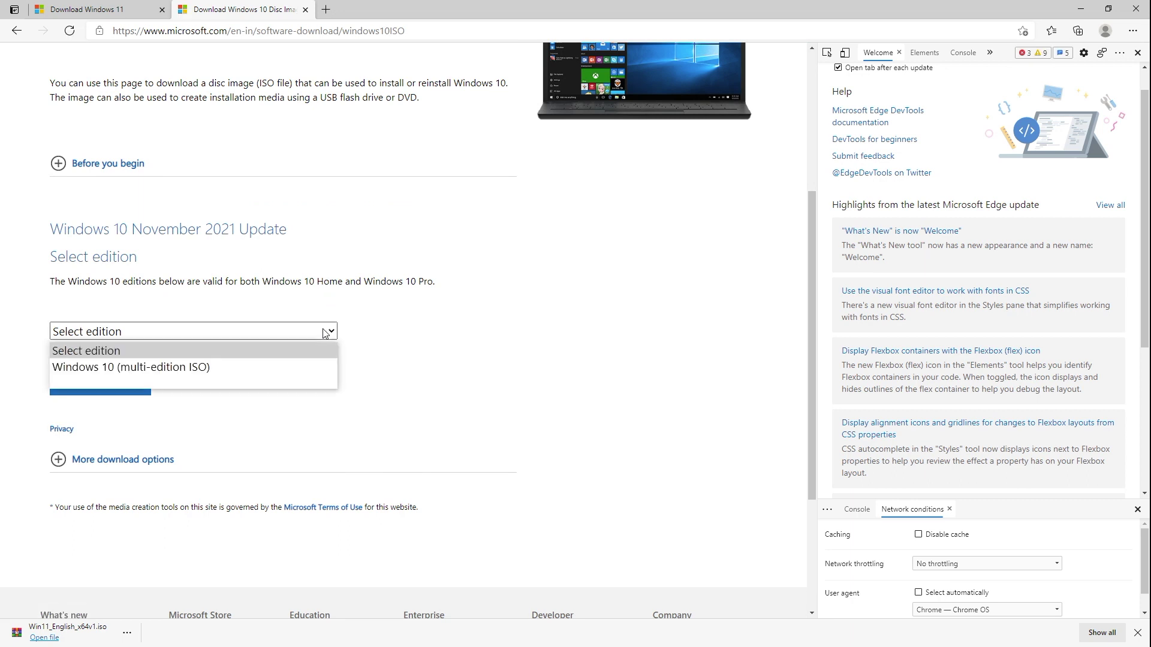
{"action": "left_click", "coordinate": [239, 363]}
{"action": "scroll", "coordinate": [286, 314], "scroll_direction": "down", "scroll_amount": 2}
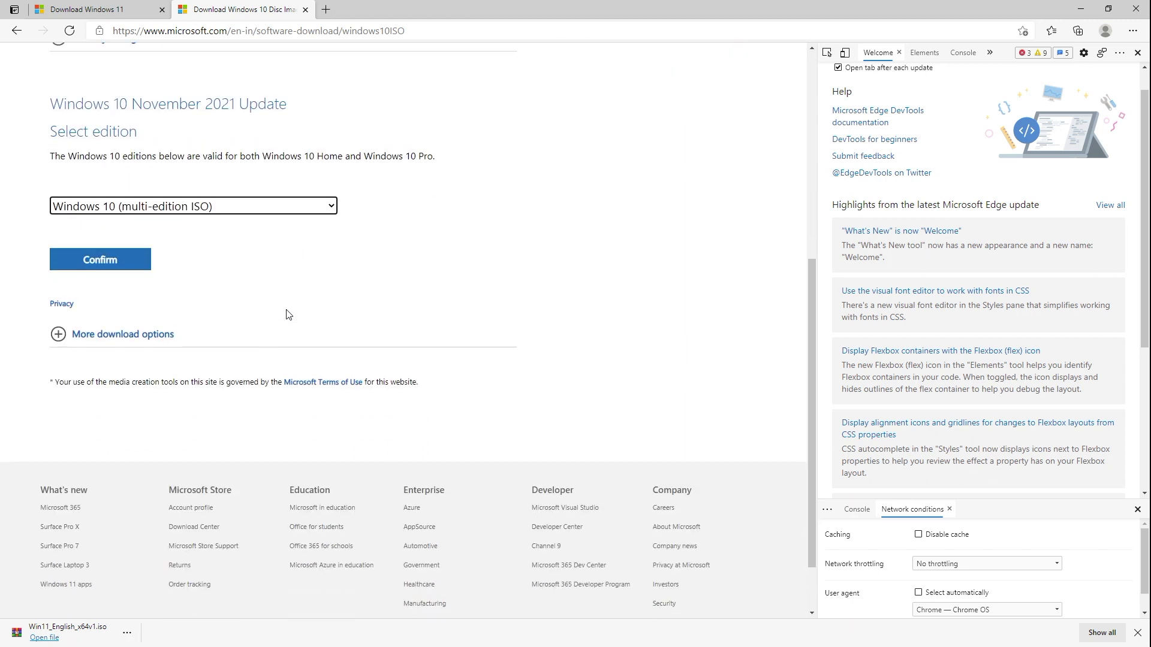
{"action": "scroll", "coordinate": [286, 314], "scroll_direction": "down", "scroll_amount": 1}
{"action": "left_click", "coordinate": [123, 213]}
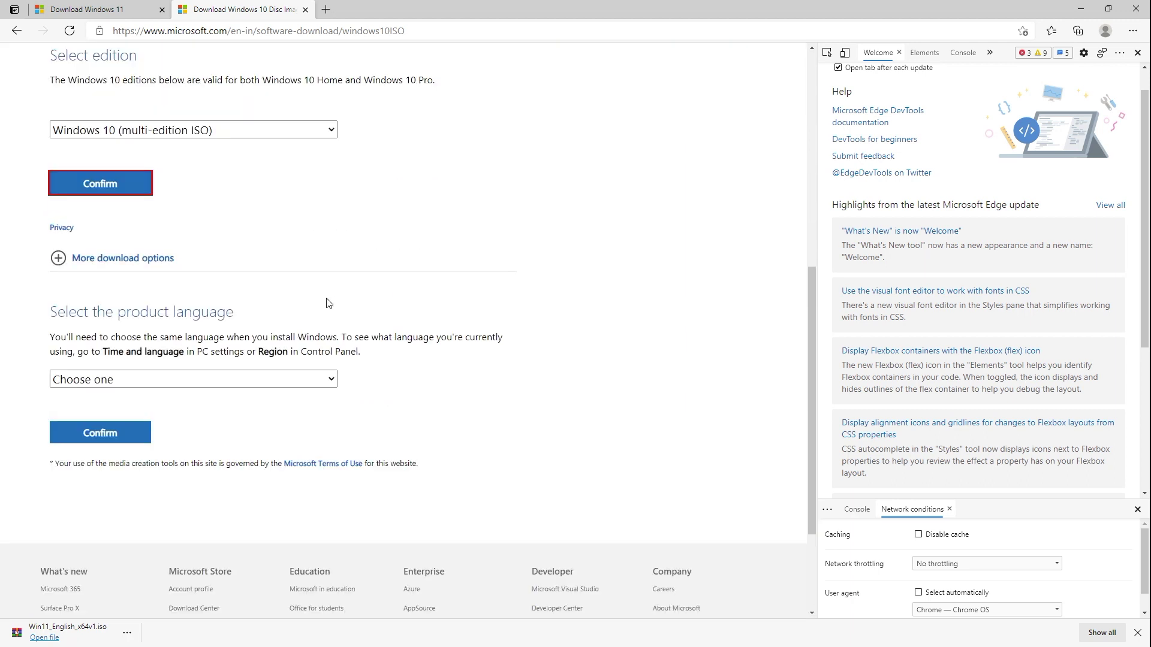
Step: Confirm English as the product language and start the 64-bit Windows 10 ISO download
{"action": "left_click", "coordinate": [319, 379]}
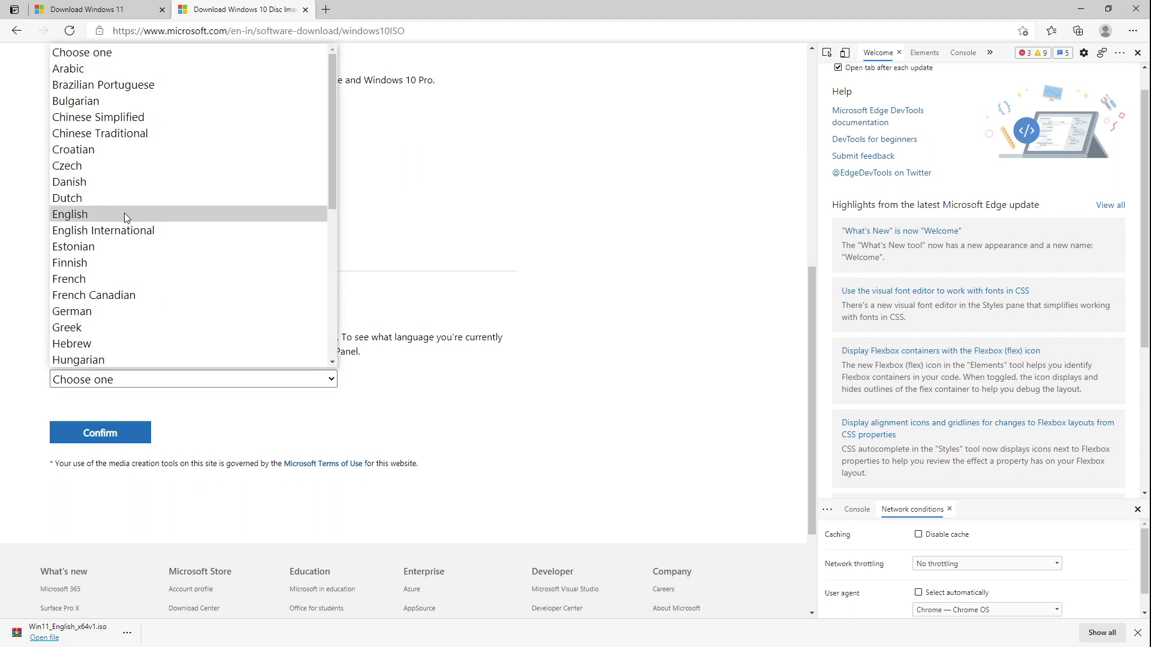
{"action": "left_click", "coordinate": [159, 213]}
{"action": "left_click", "coordinate": [122, 432]}
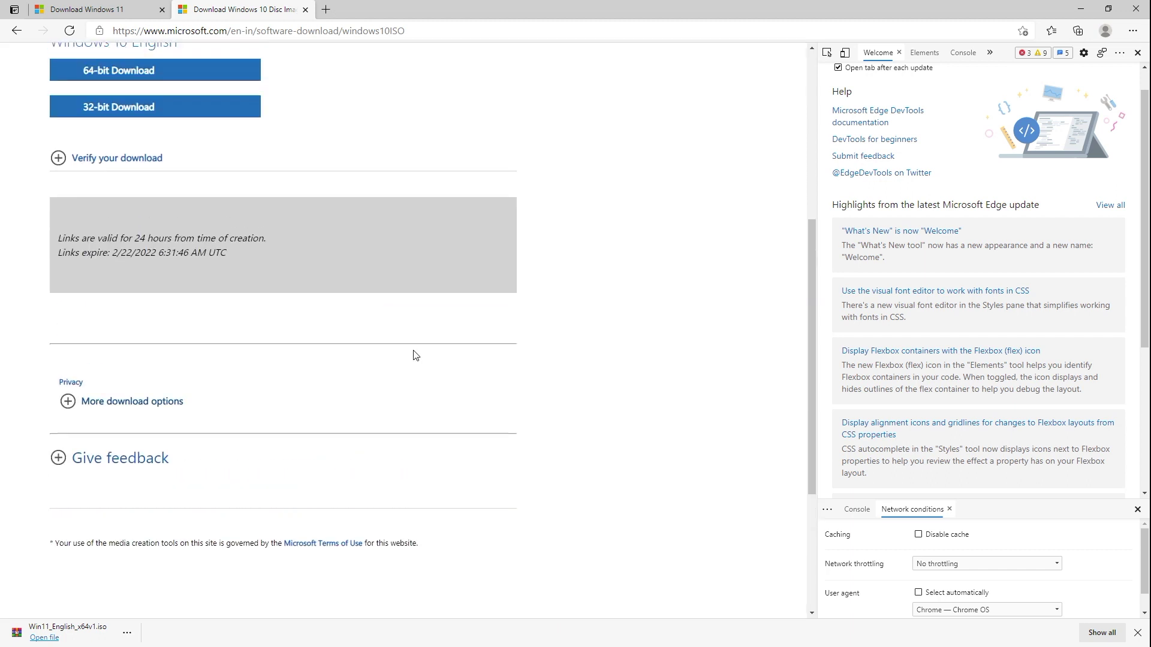
{"action": "left_click", "coordinate": [158, 156]}
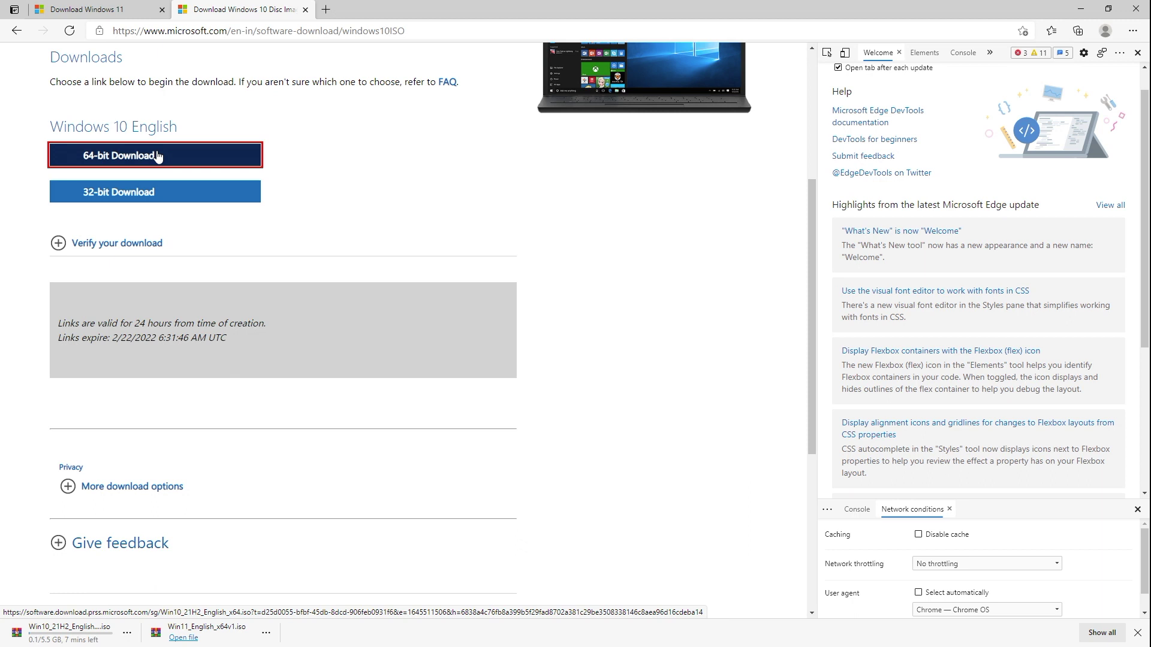
Step: Close the Windows 10 download page and go to the Windows 11 Disk Image (ISO) section of the remaining page
{"action": "key", "text": "ctrl+w"}
{"action": "scroll", "coordinate": [867, 288], "scroll_direction": "up", "scroll_amount": 10}
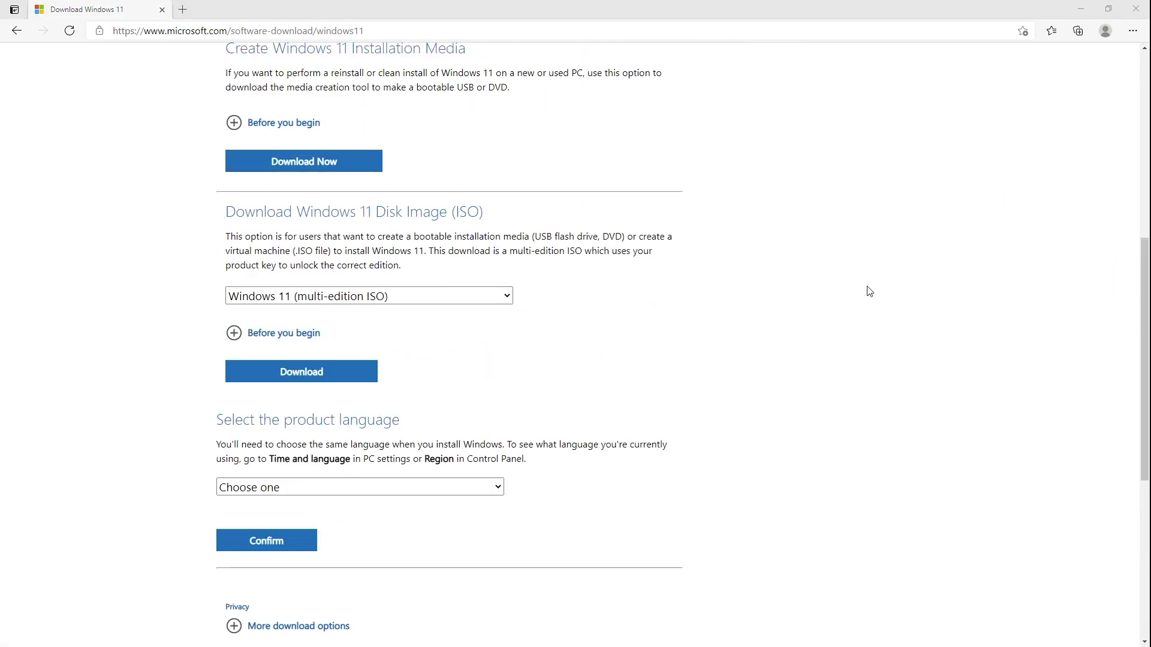
{"action": "scroll", "coordinate": [869, 290], "scroll_direction": "down", "scroll_amount": 6}
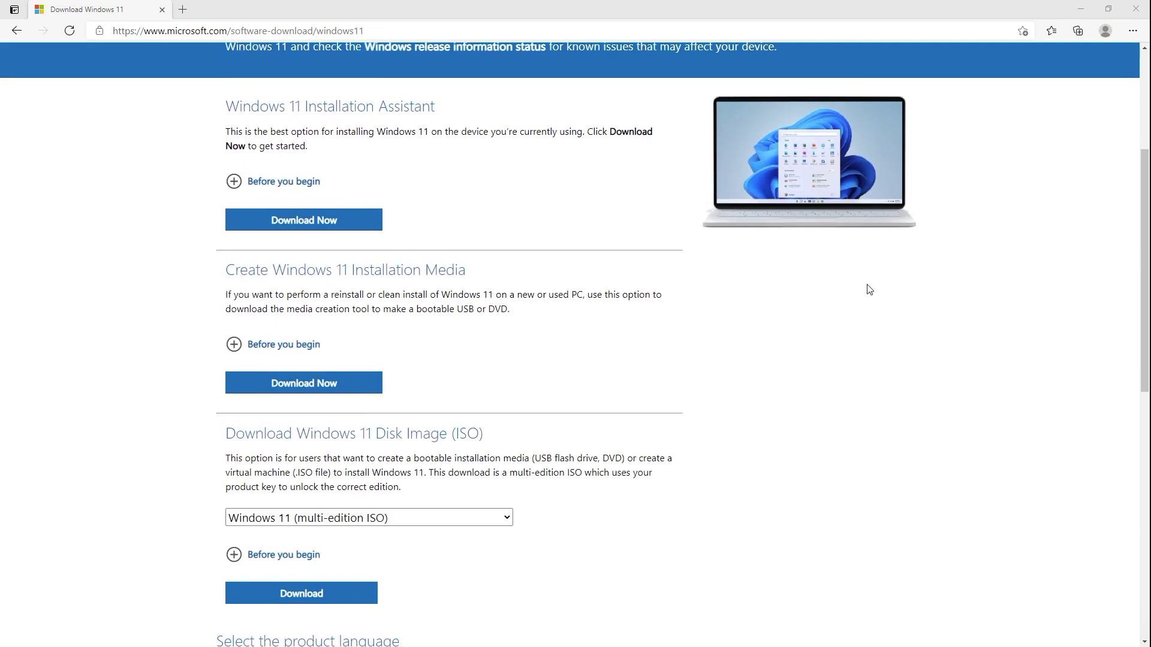
{"action": "scroll", "coordinate": [869, 290], "scroll_direction": "down", "scroll_amount": 2}
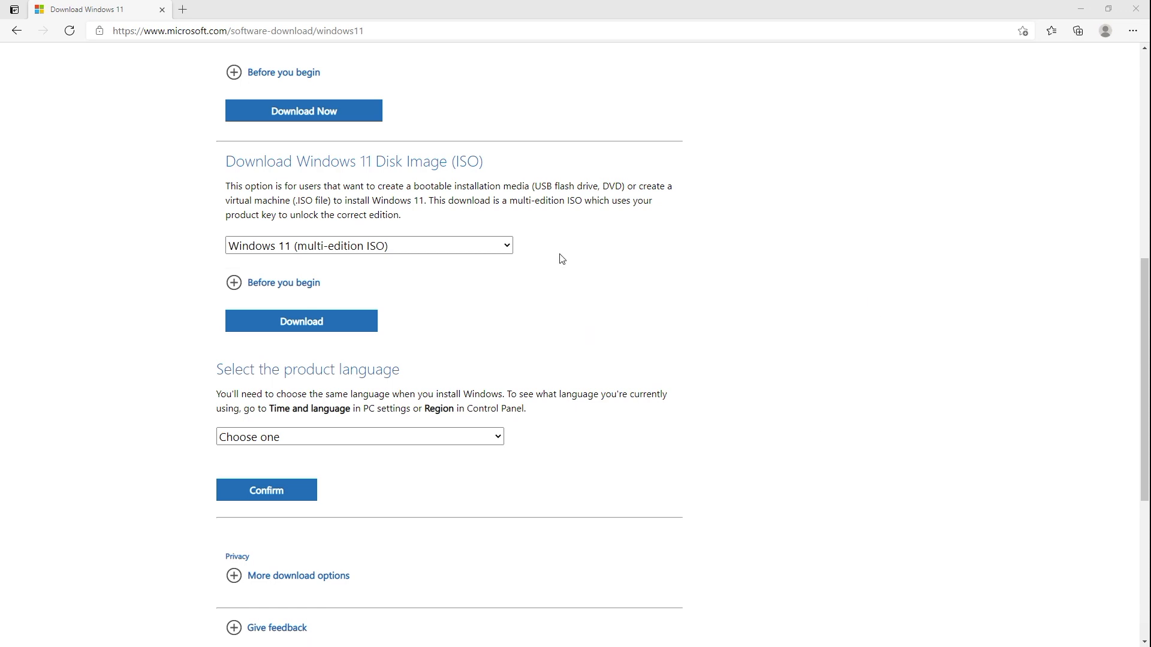
{"action": "left_click", "coordinate": [411, 437]}
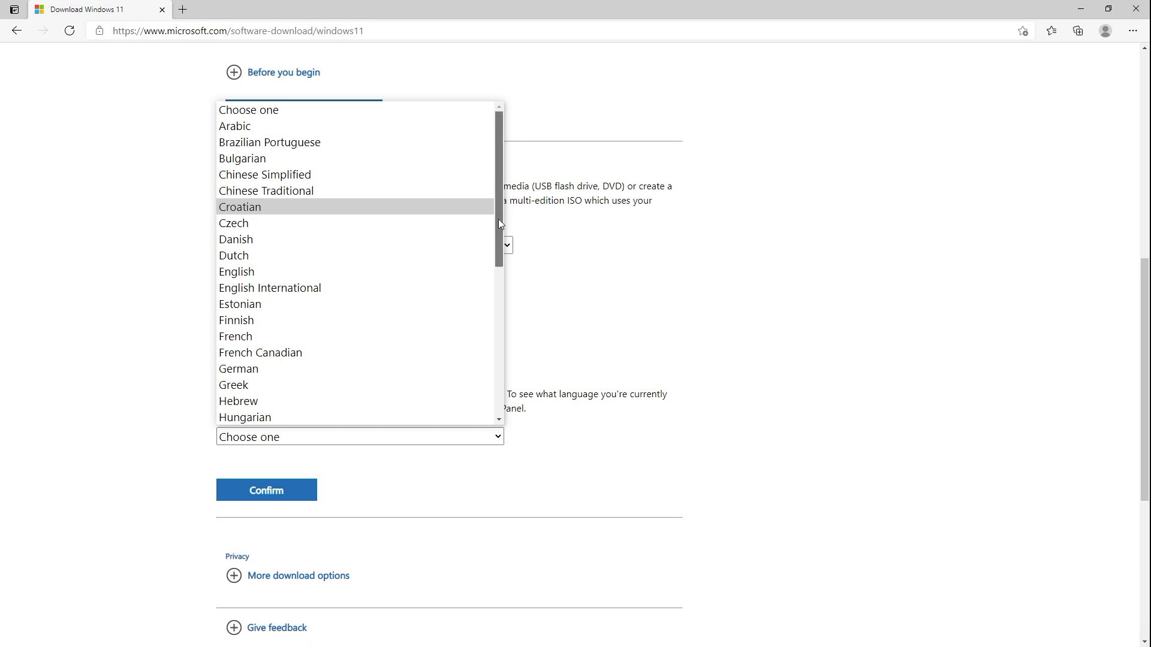
{"action": "left_click_drag", "start_coordinate": [498, 219], "coordinate": [499, 239]}
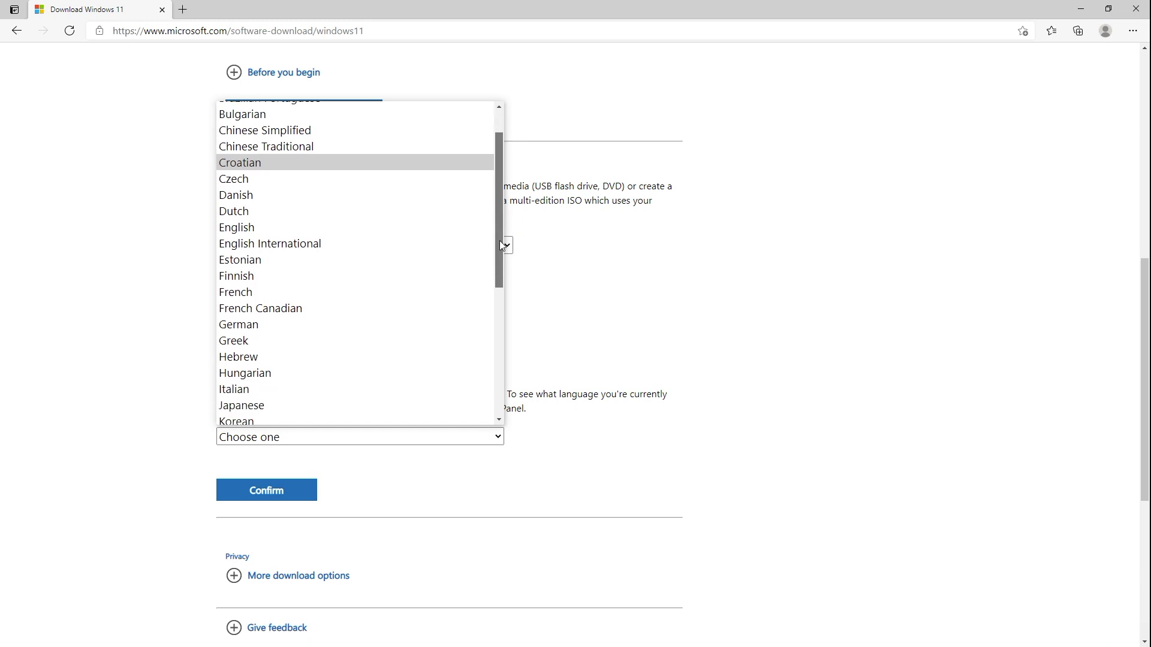
{"action": "left_click", "coordinate": [357, 229]}
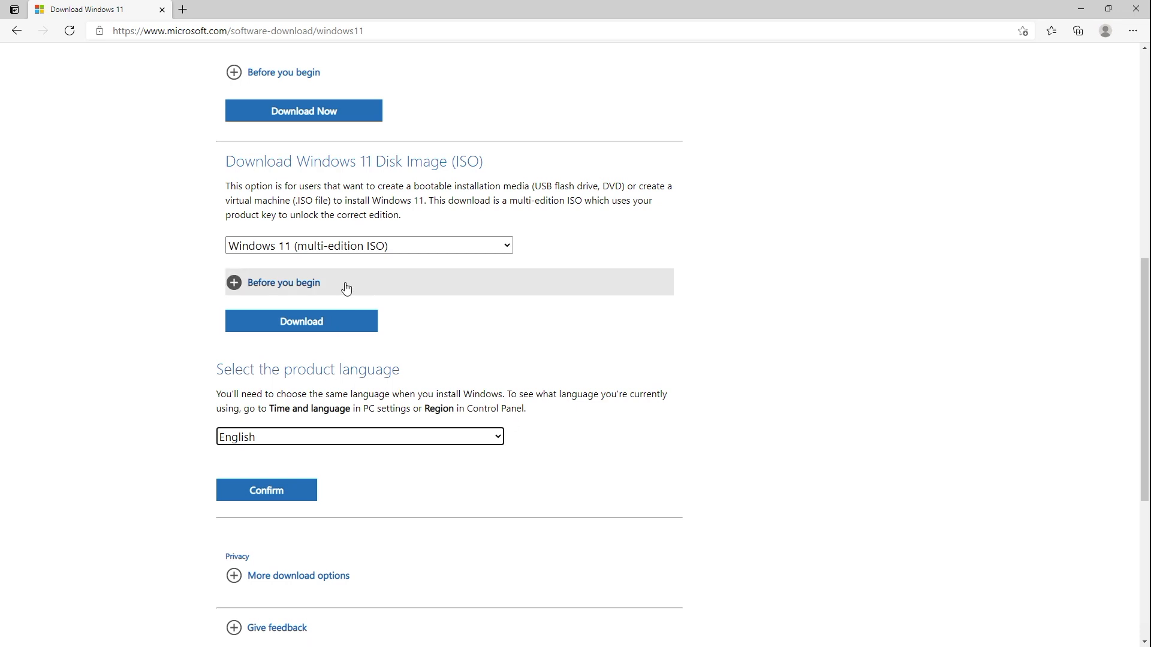
Step: Request the Windows 11 multi-edition ISO in English and start its 64-bit download
{"action": "left_click", "coordinate": [316, 327]}
{"action": "scroll", "coordinate": [317, 328], "scroll_direction": "down", "scroll_amount": 3}
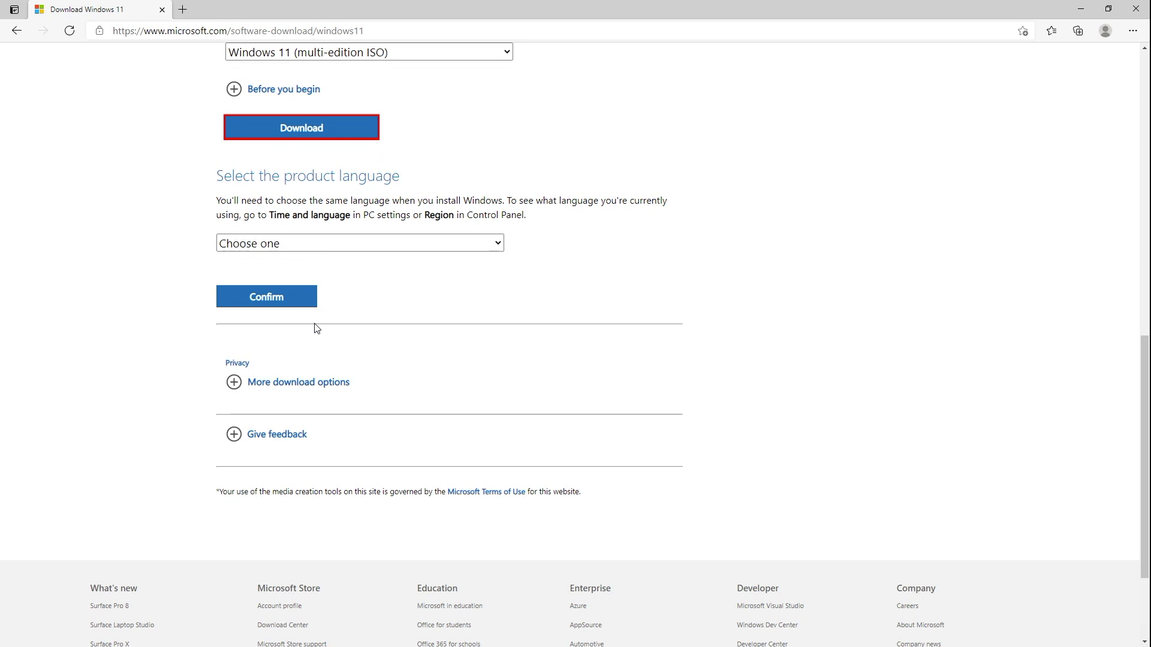
{"action": "left_click", "coordinate": [394, 247]}
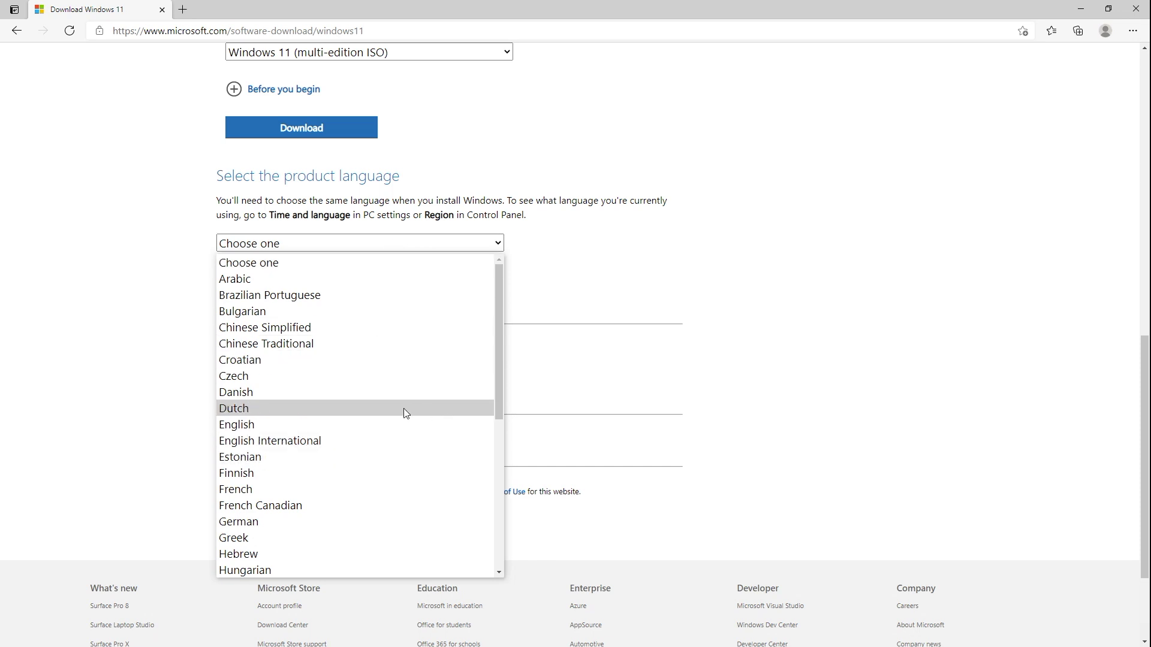
{"action": "left_click", "coordinate": [366, 424]}
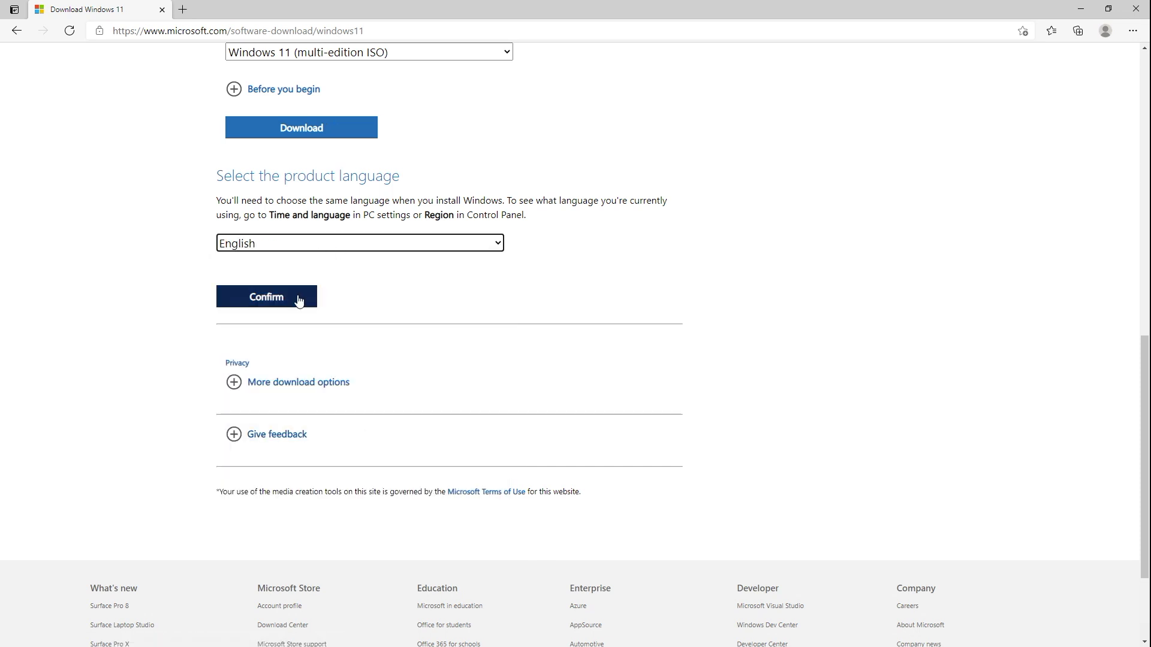
{"action": "scroll", "coordinate": [626, 285], "scroll_direction": "up", "scroll_amount": 3}
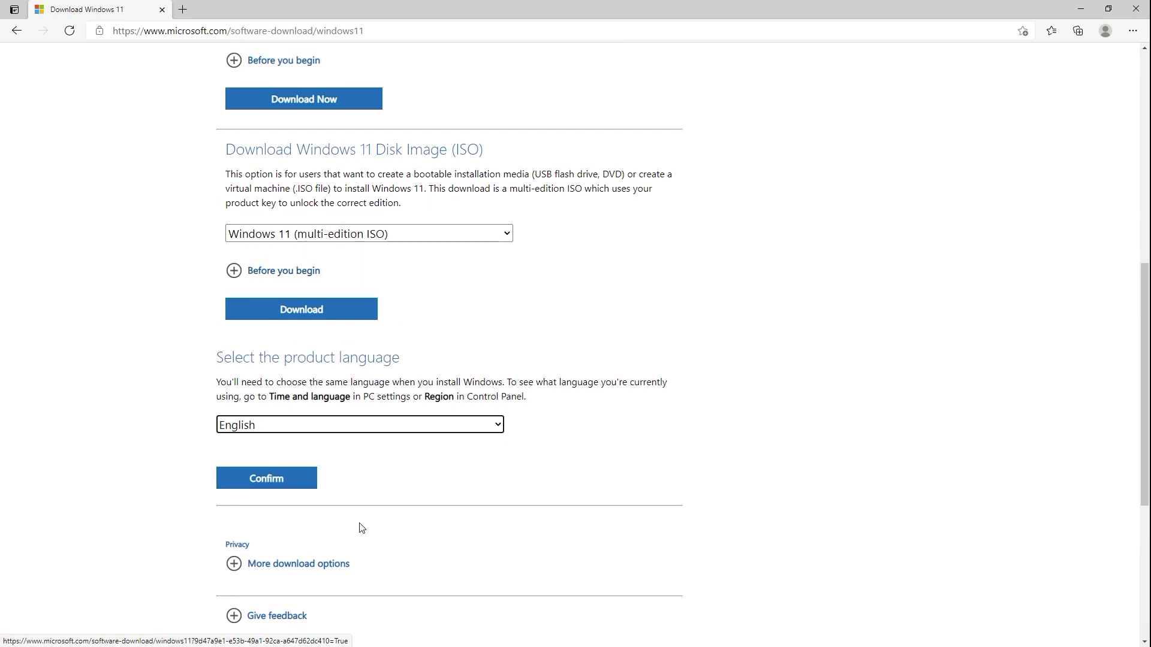
{"action": "left_click", "coordinate": [292, 483]}
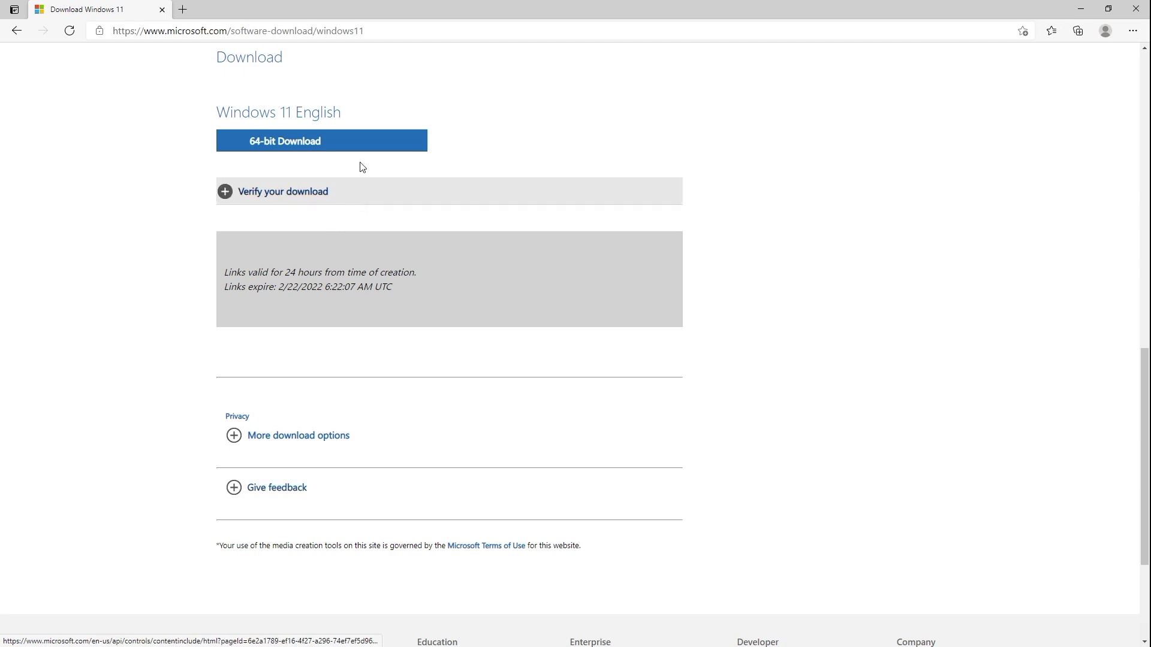
{"action": "left_click", "coordinate": [332, 142]}
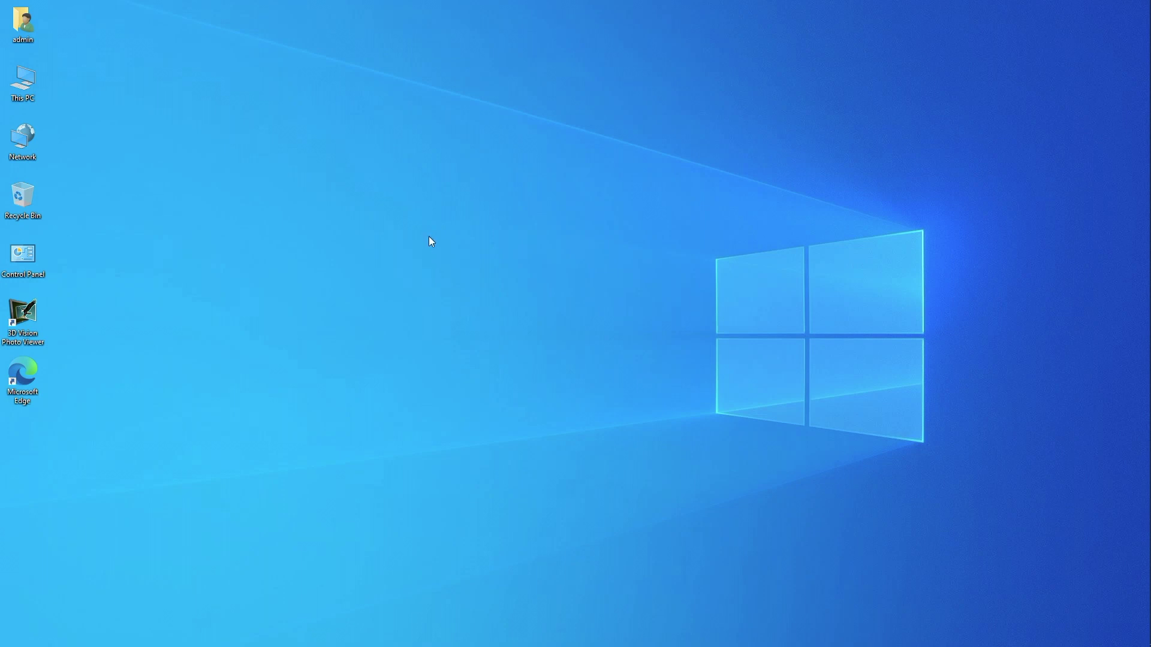
Step: Create a new folder named WIN11 on the desktop
{"action": "right_click", "coordinate": [429, 237]}
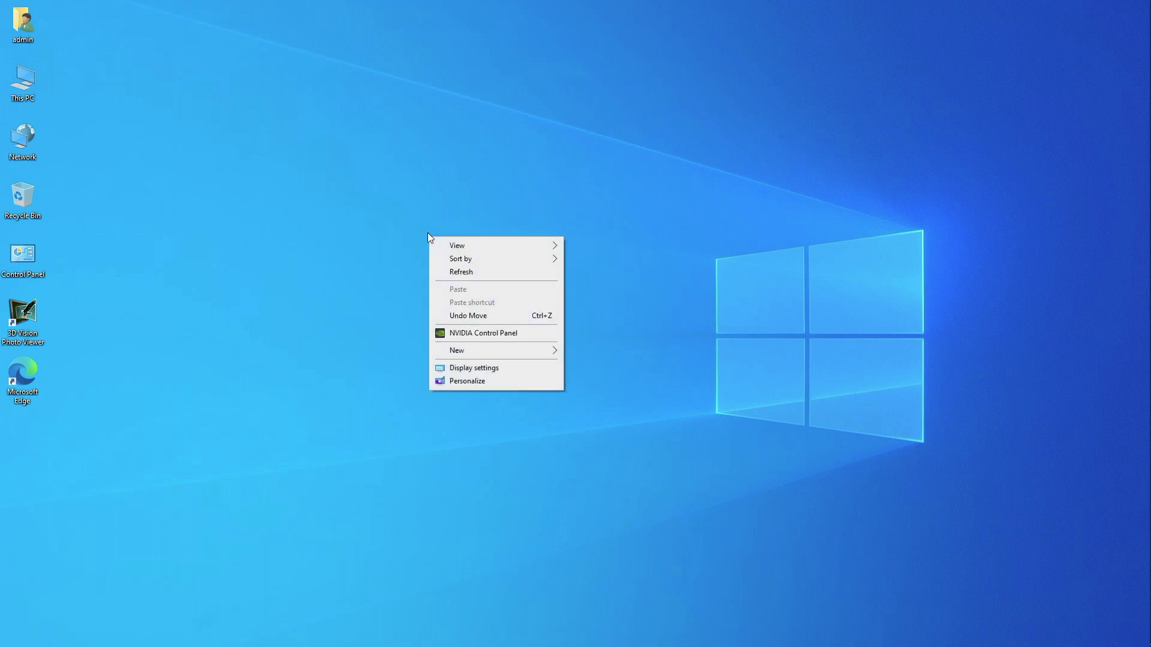
{"action": "mouse_move", "coordinate": [528, 354]}
{"action": "left_click", "coordinate": [575, 353]}
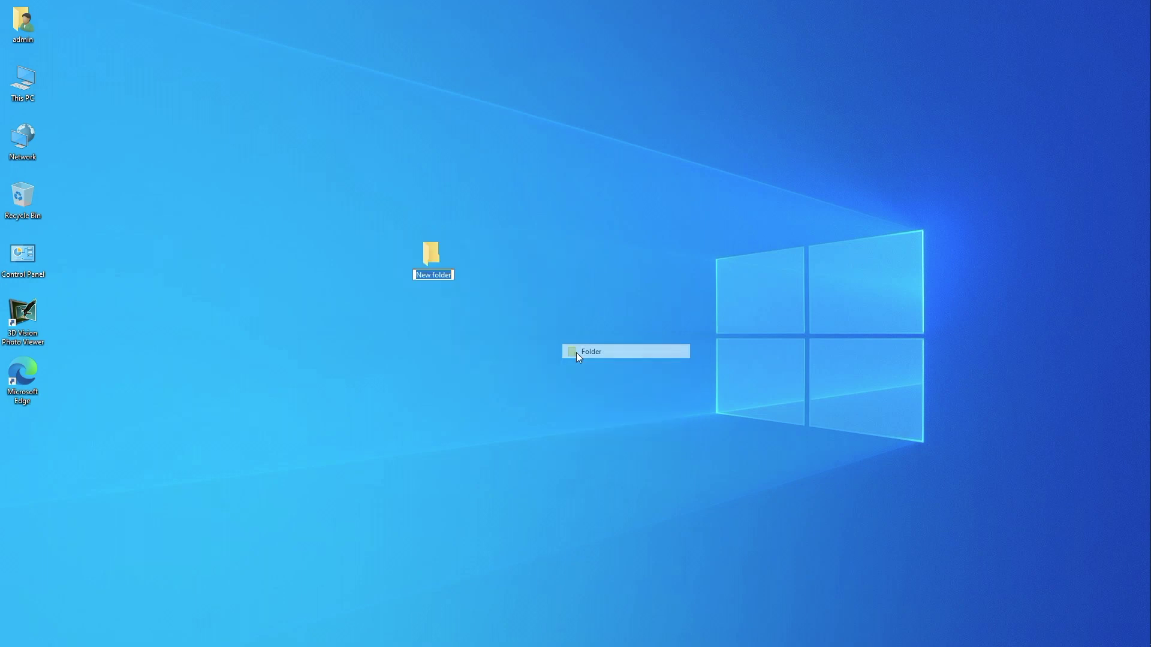
{"action": "type", "text": "W"}
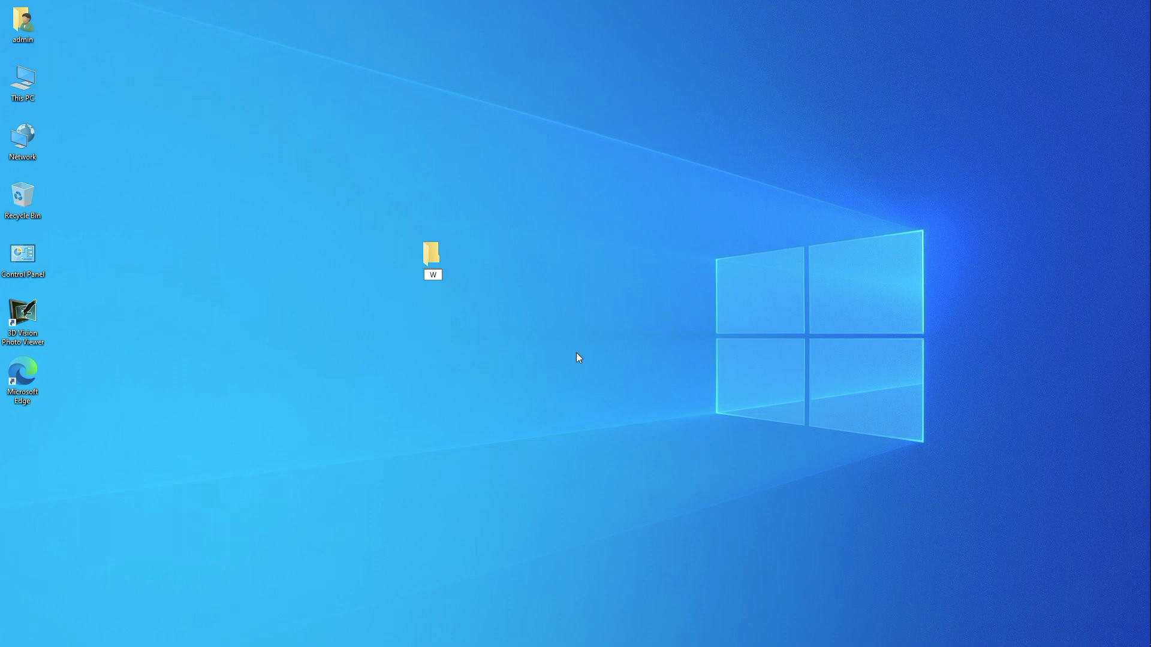
{"action": "type", "text": "IN11"}
{"action": "key", "text": "Return"}
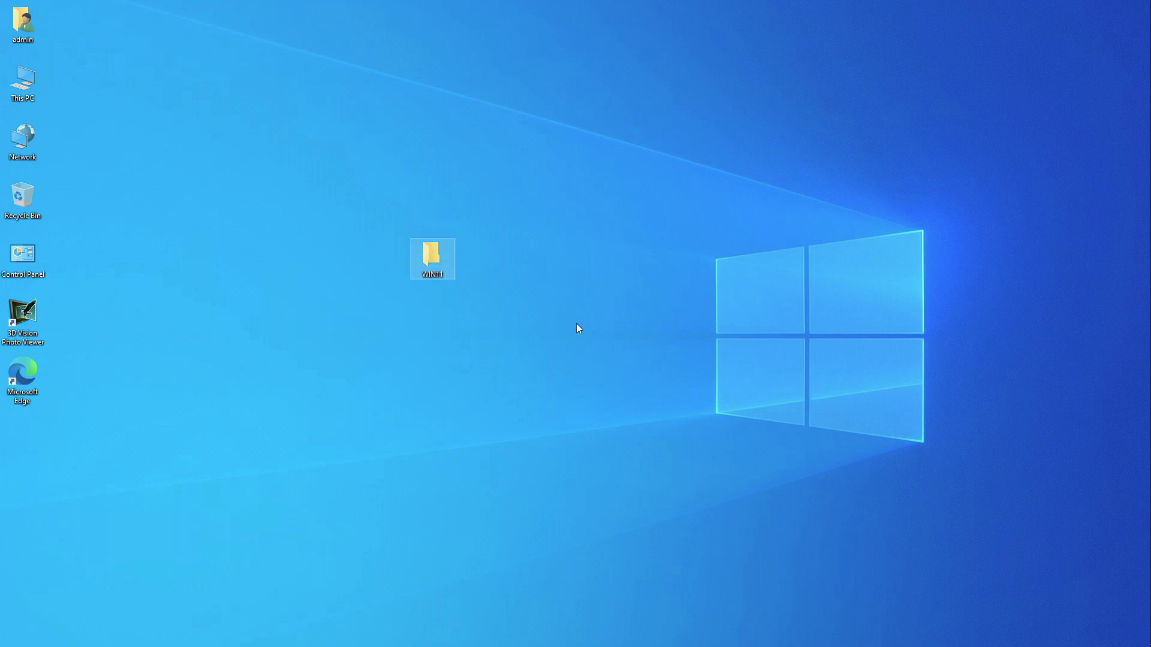
Step: Extract the Win10_21H2_English_x64 (1) ISO from the admin Downloads folder into the WIN11 desktop folder
{"action": "double_click", "coordinate": [33, 29]}
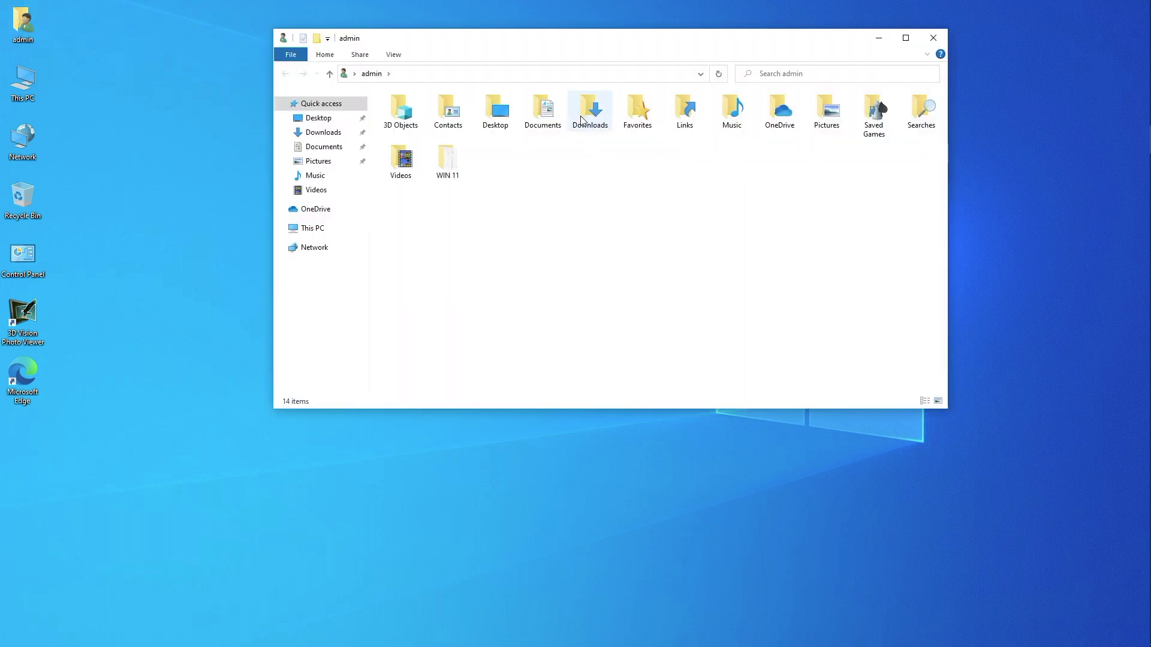
{"action": "double_click", "coordinate": [582, 120]}
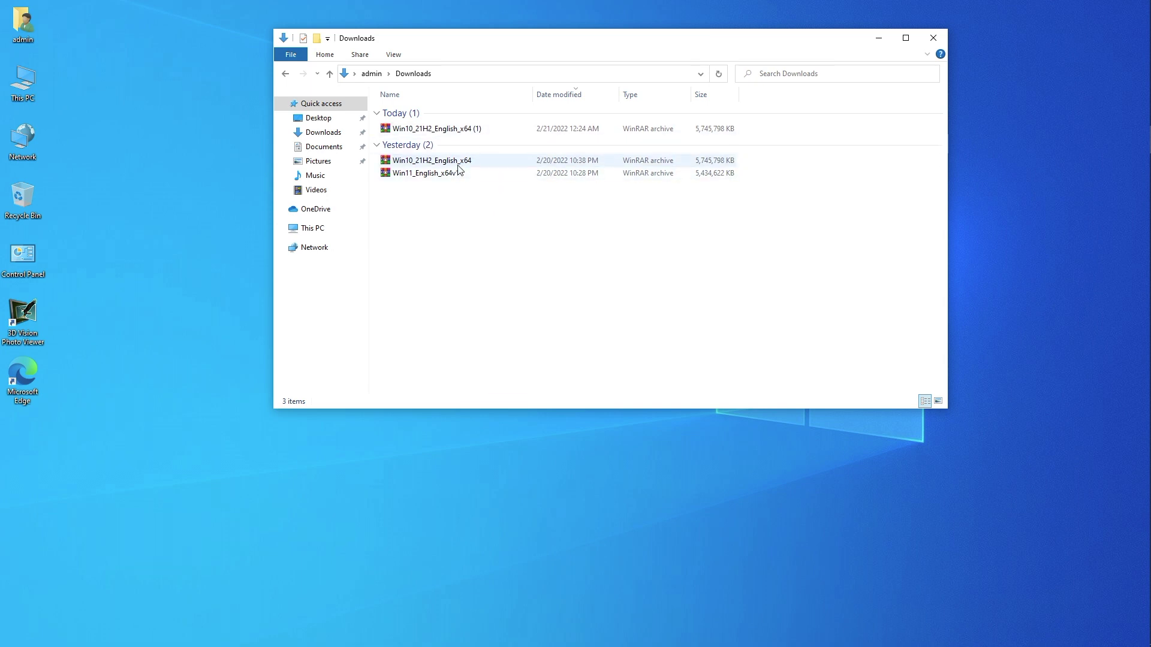
{"action": "left_click", "coordinate": [465, 132]}
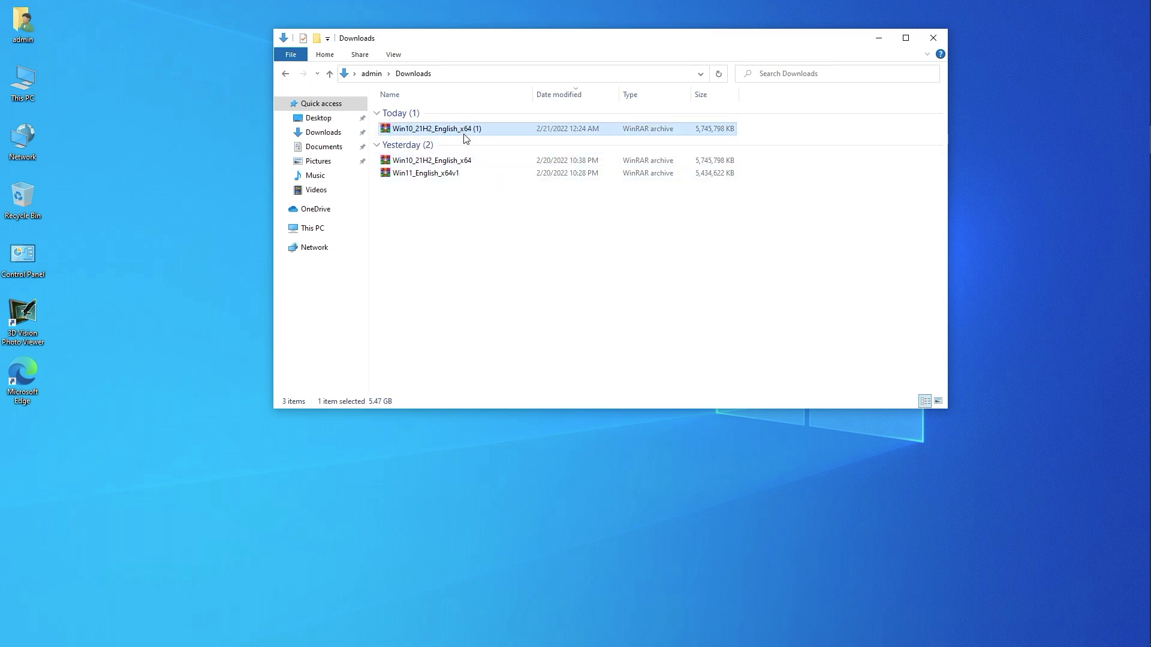
{"action": "right_click", "coordinate": [466, 139]}
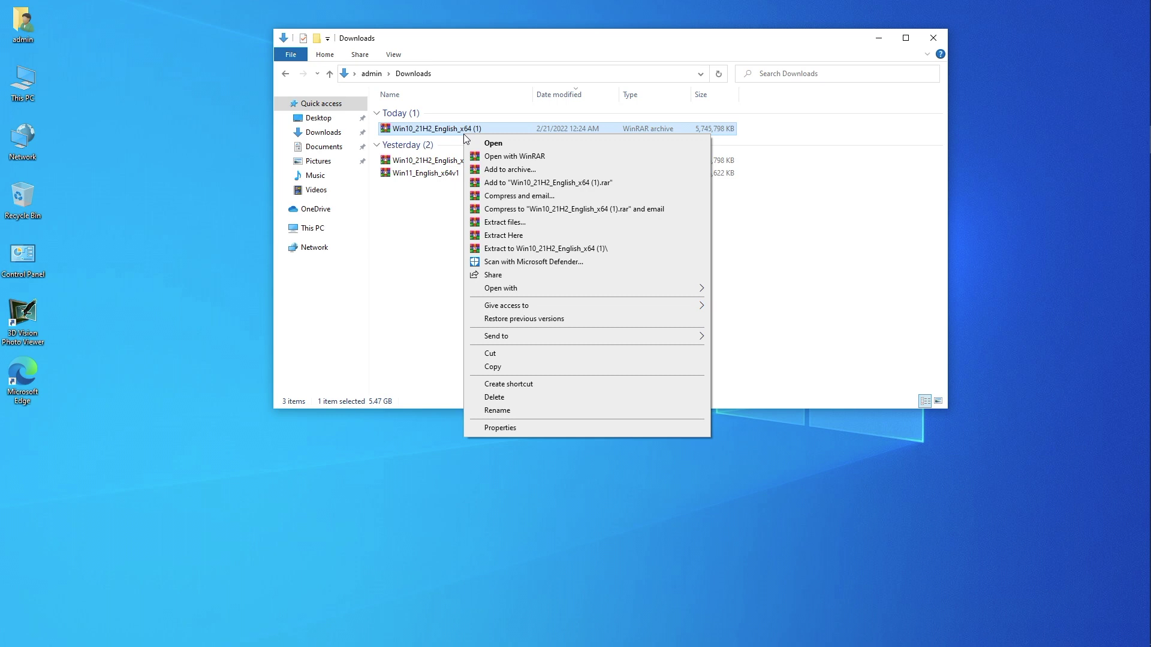
{"action": "left_click", "coordinate": [519, 223]}
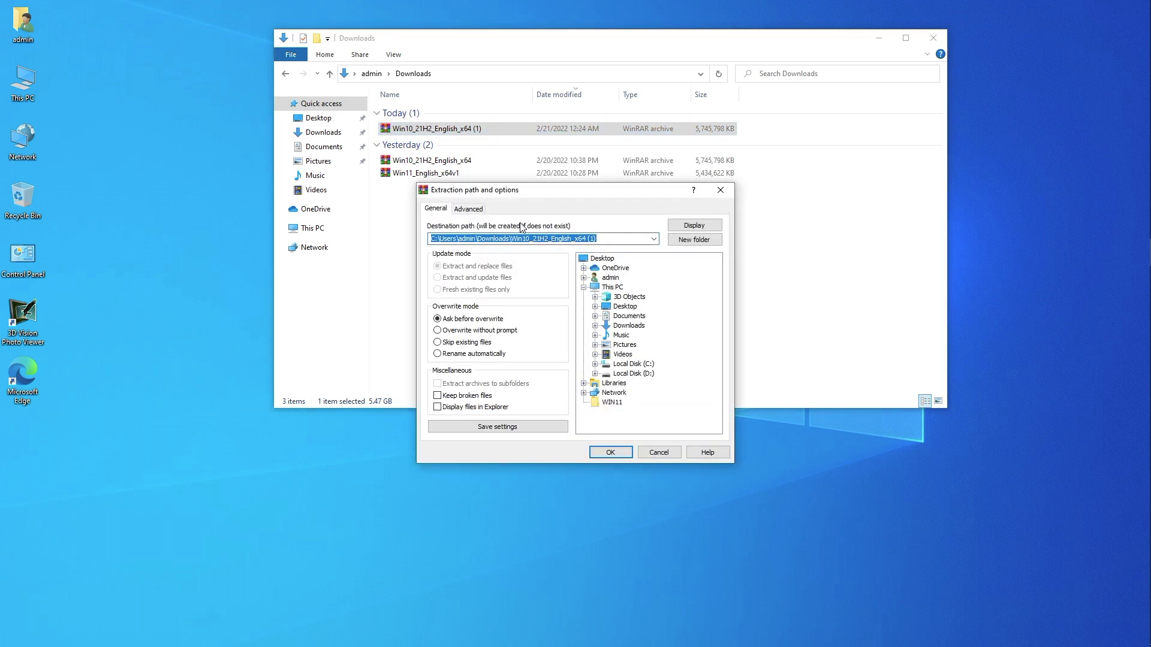
{"action": "left_click", "coordinate": [612, 402]}
{"action": "left_click", "coordinate": [617, 453]}
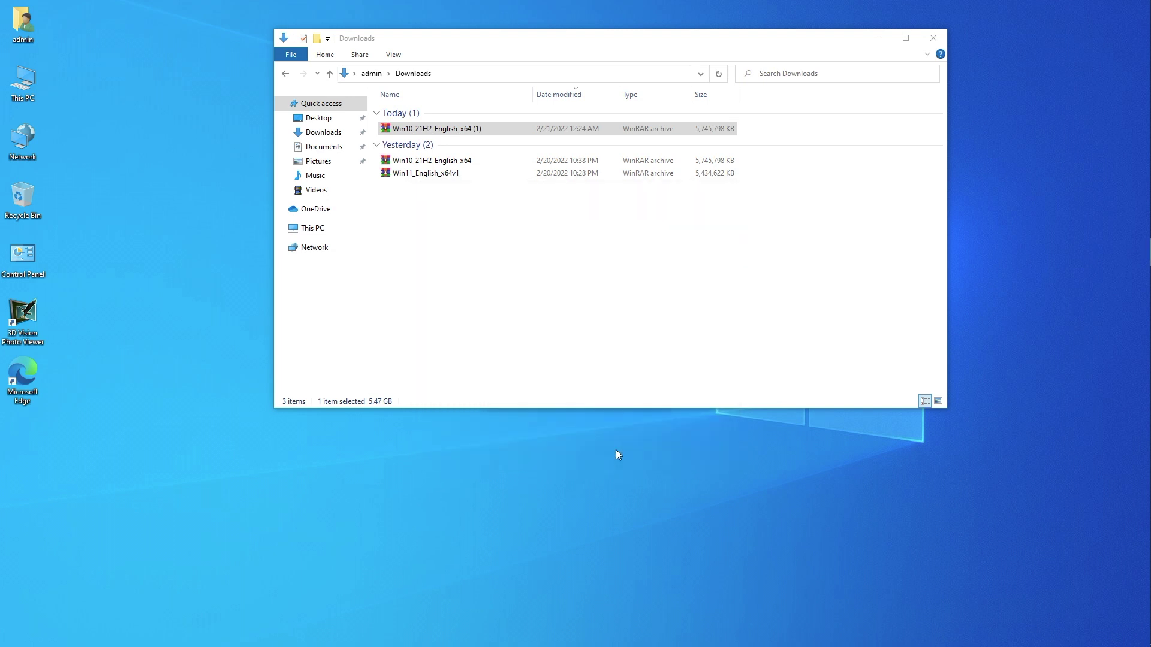
{"action": "left_click", "coordinate": [934, 38]}
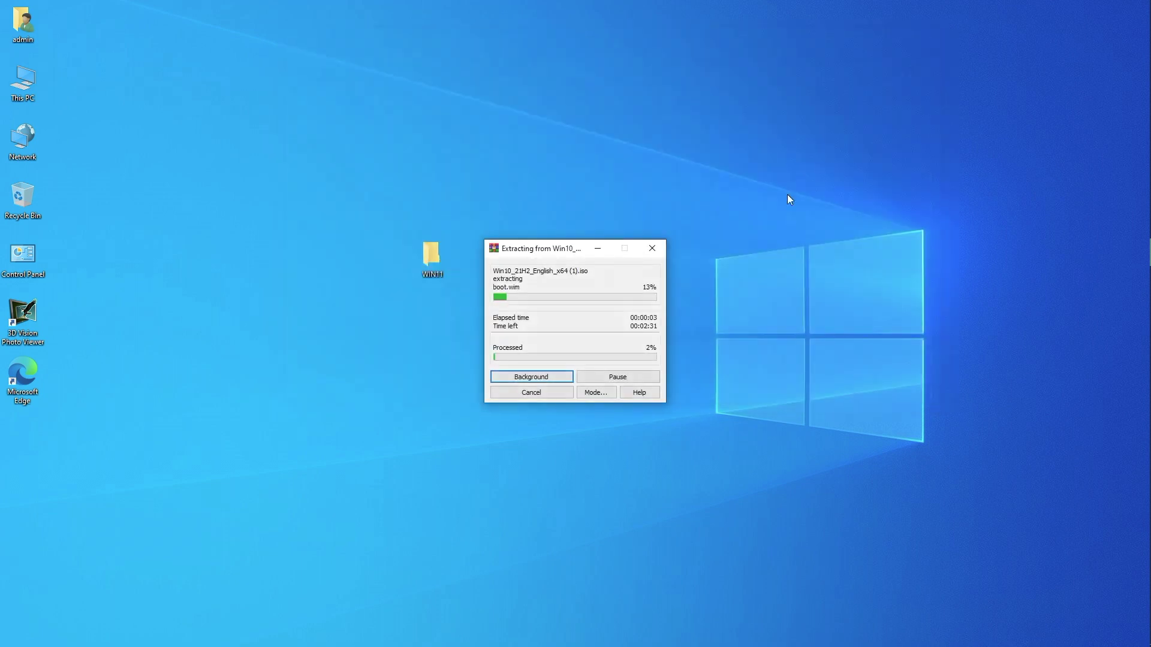
{"action": "mouse_move", "coordinate": [1143, 344]}
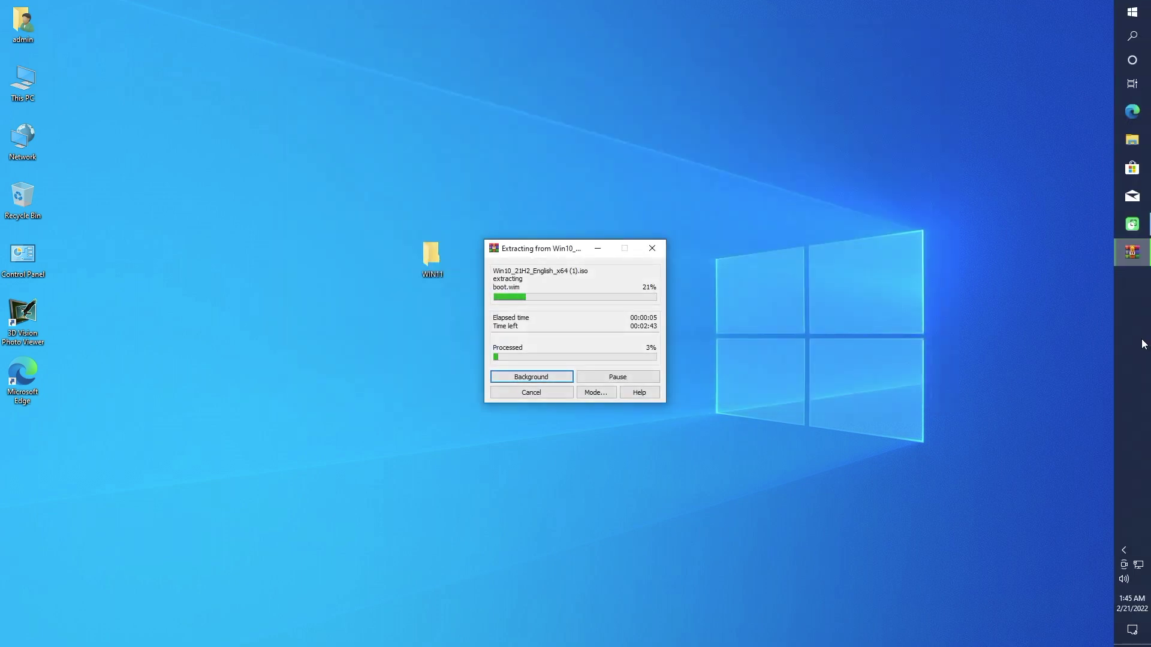
{"action": "left_click", "coordinate": [836, 292]}
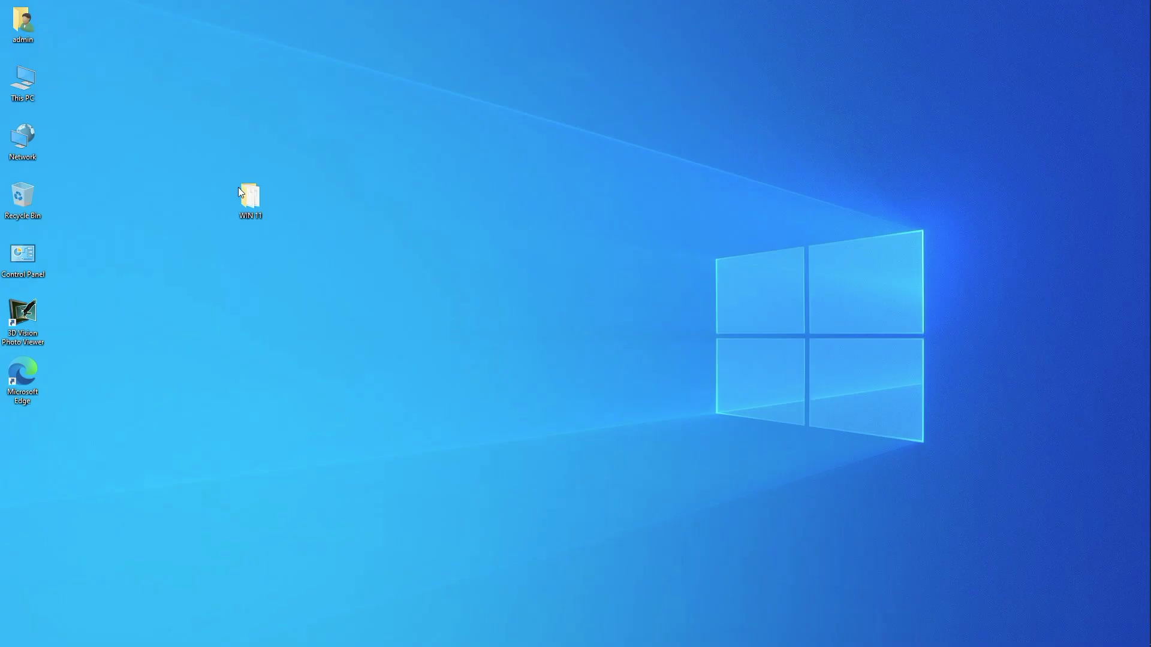
Step: Locate install.wim in the sources subfolder of the WIN 11 desktop folder, and close the folder window
{"action": "double_click", "coordinate": [250, 198]}
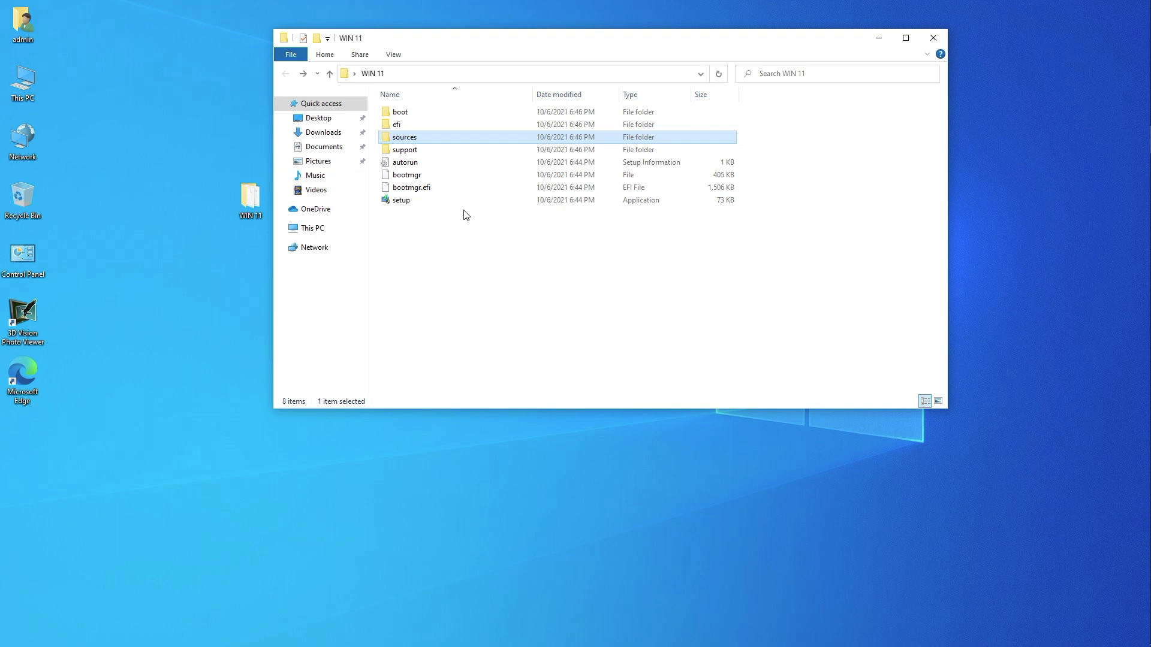
{"action": "double_click", "coordinate": [413, 139]}
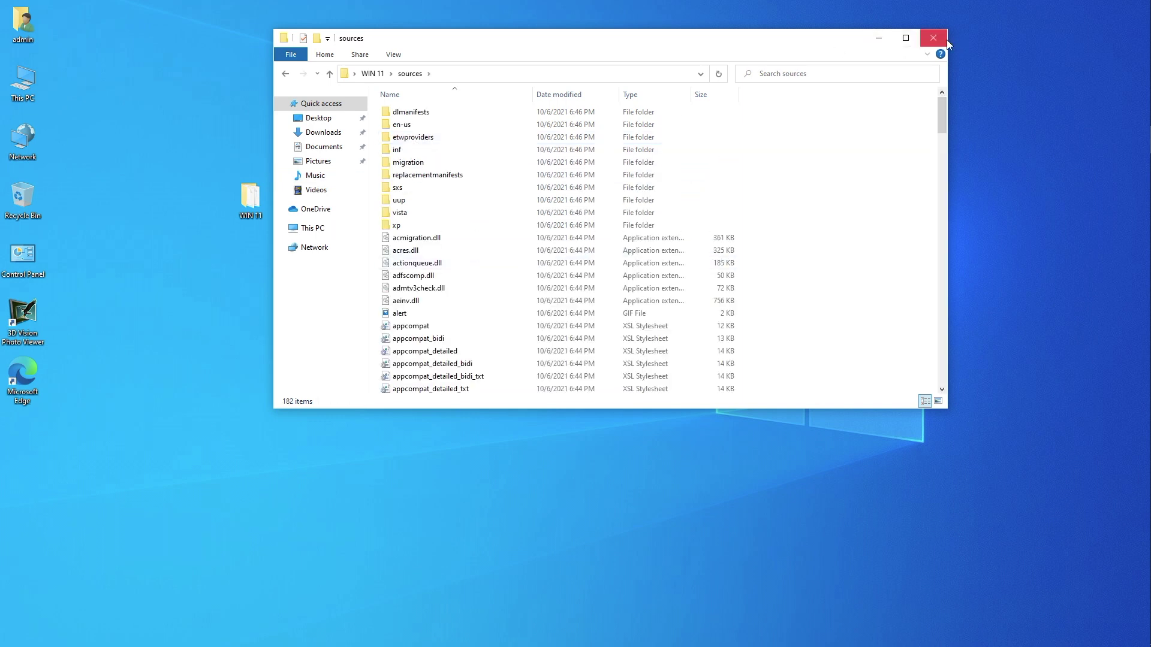
{"action": "left_click", "coordinate": [906, 38]}
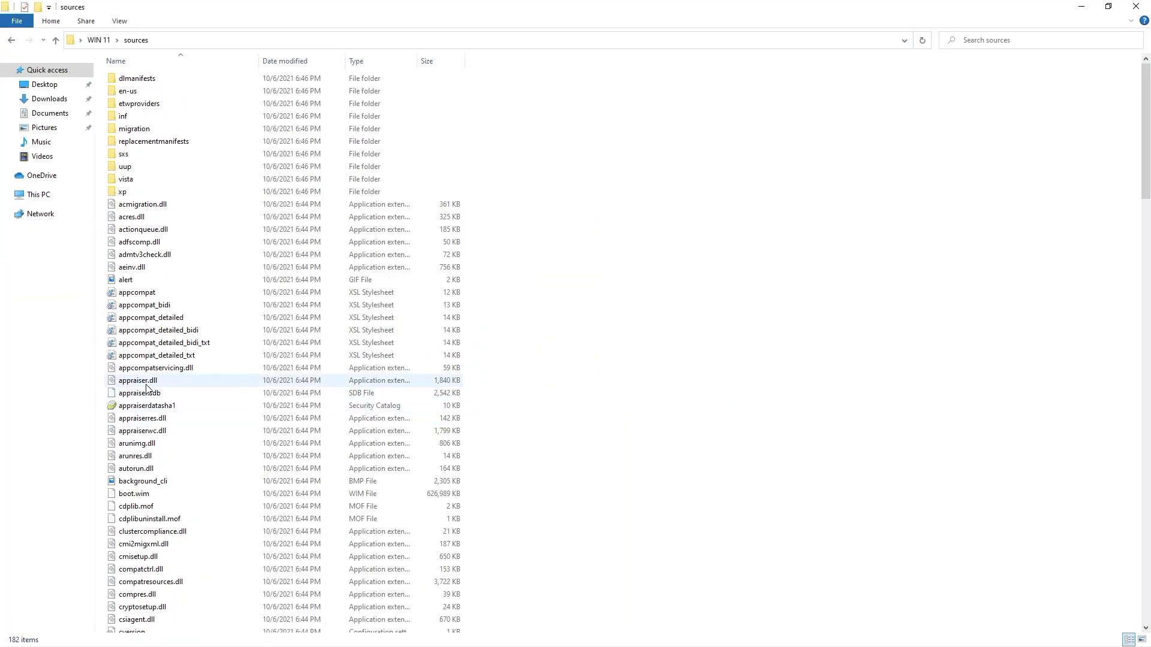
{"action": "key", "text": "i"}
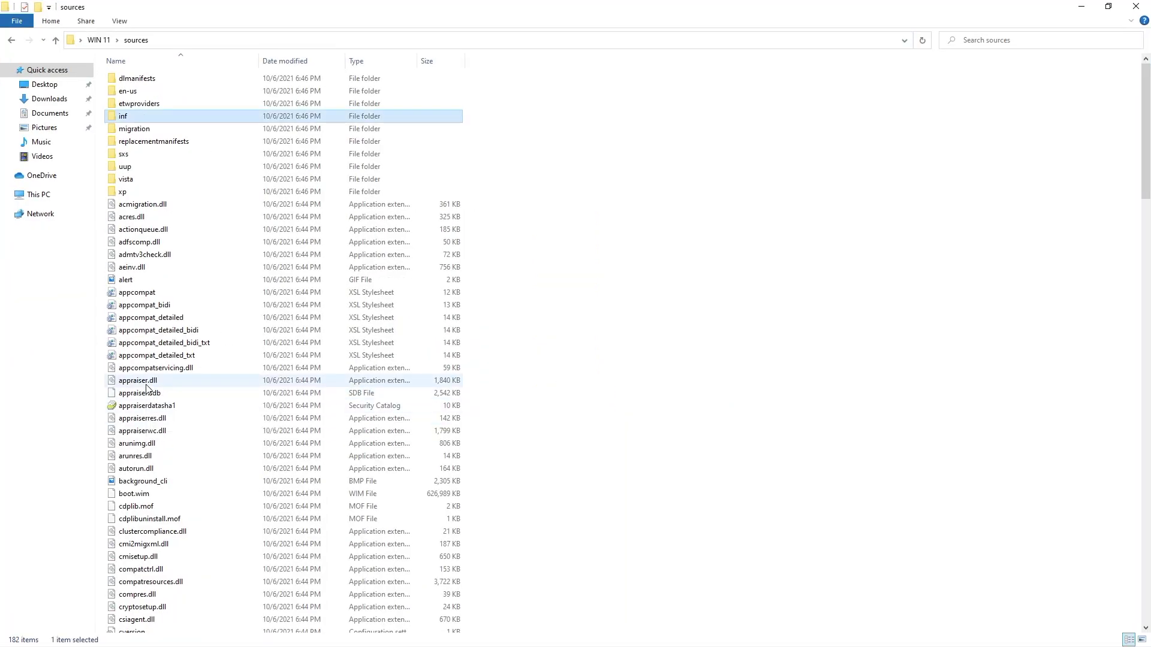
{"action": "key", "text": "a"}
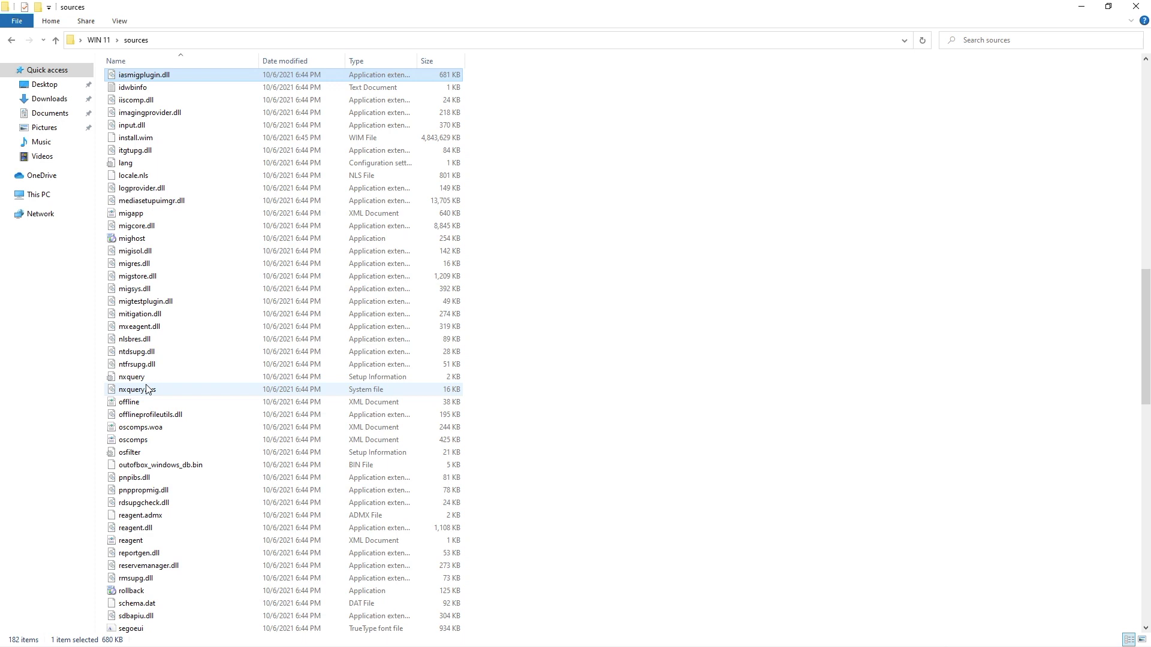
{"action": "key", "text": "Down"}
{"action": "key", "text": "Down"}
{"action": "key", "text": "Down"}
{"action": "key", "text": "Down"}
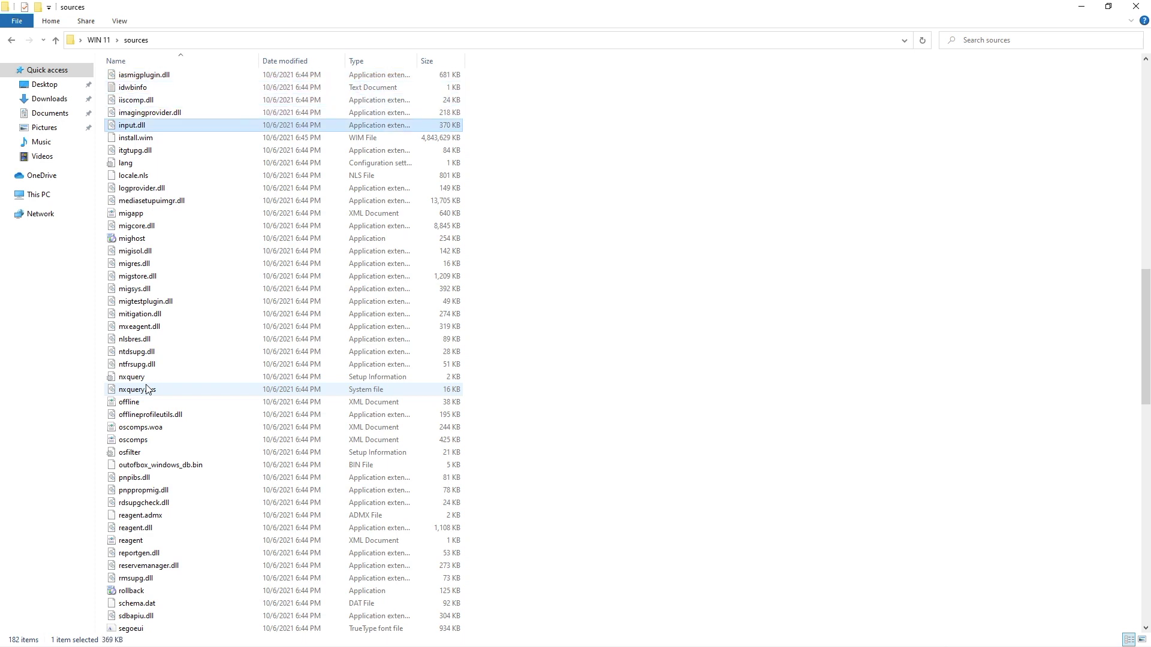
{"action": "key", "text": "Down"}
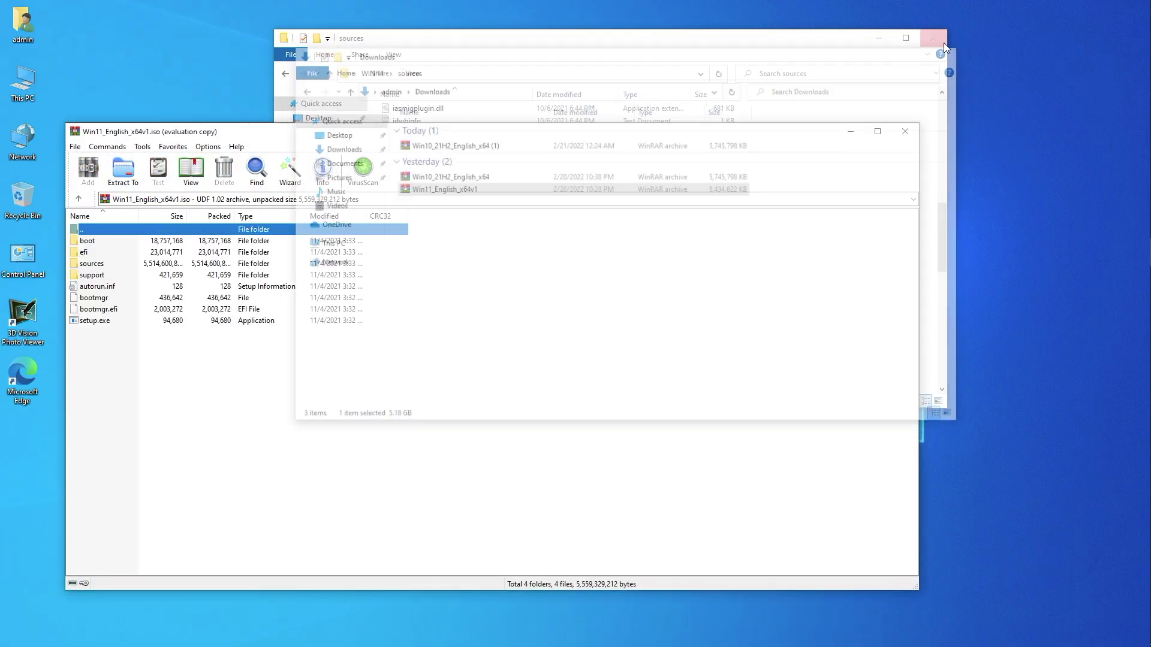
{"action": "left_click", "coordinate": [937, 36]}
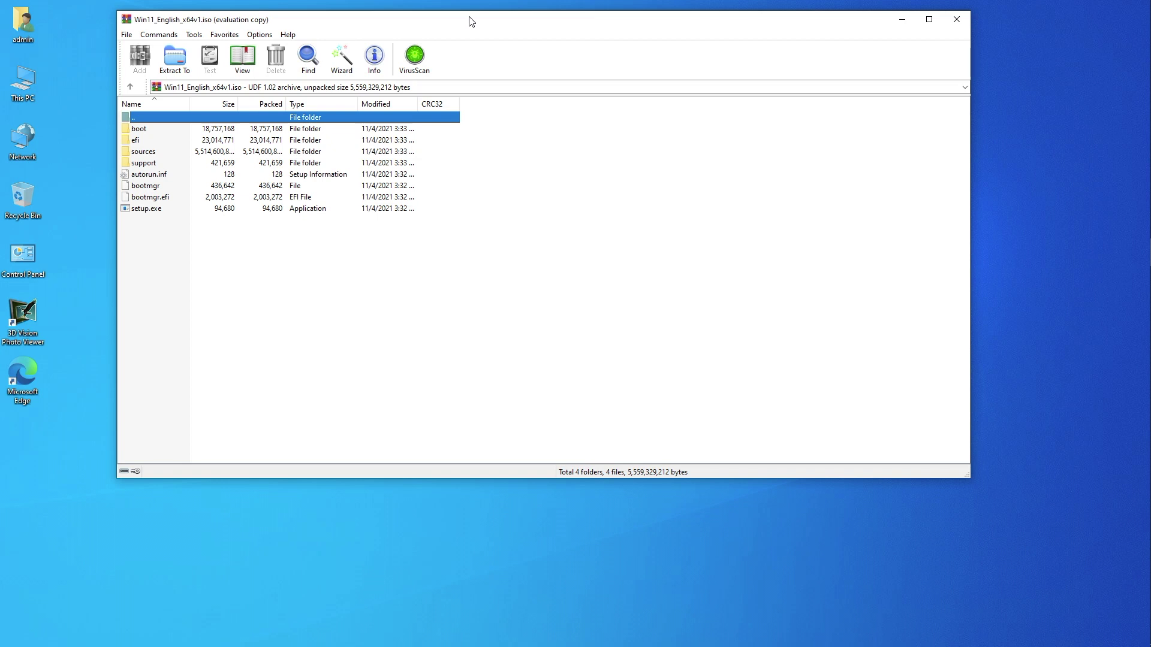
Step: Extract install.wim from the sources folder of Win11_English_x64v1.iso into the desktop's WIN 11\sources folder, replacing the existing file
{"action": "double_click", "coordinate": [141, 154]}
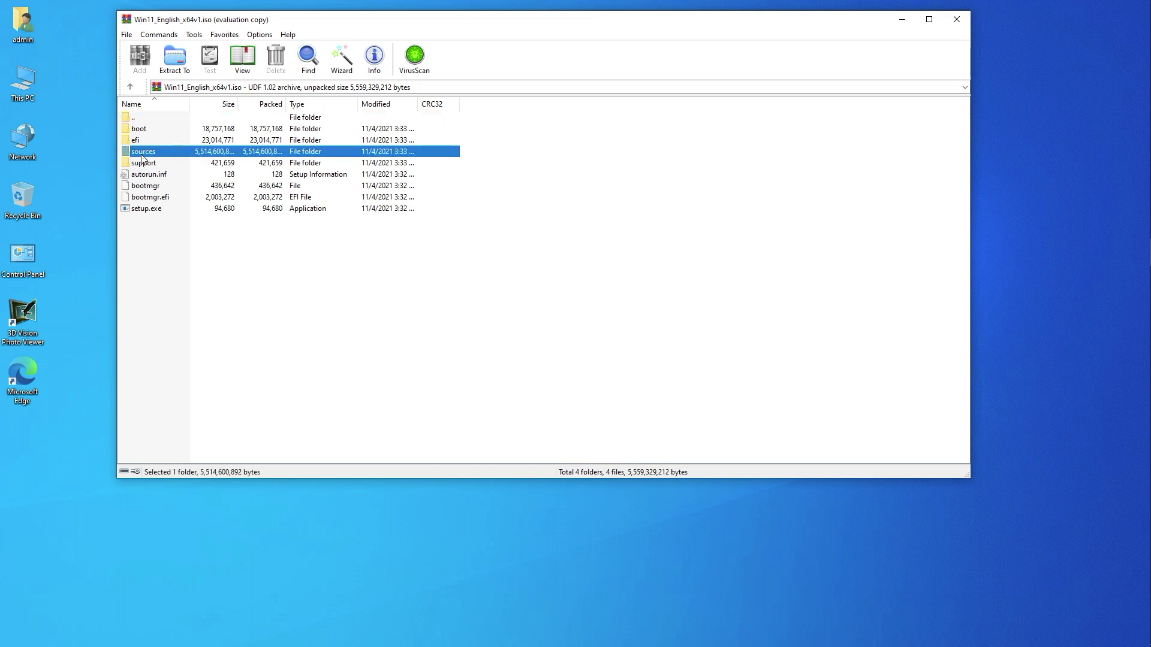
{"action": "scroll", "coordinate": [236, 301], "scroll_direction": "down", "scroll_amount": 20}
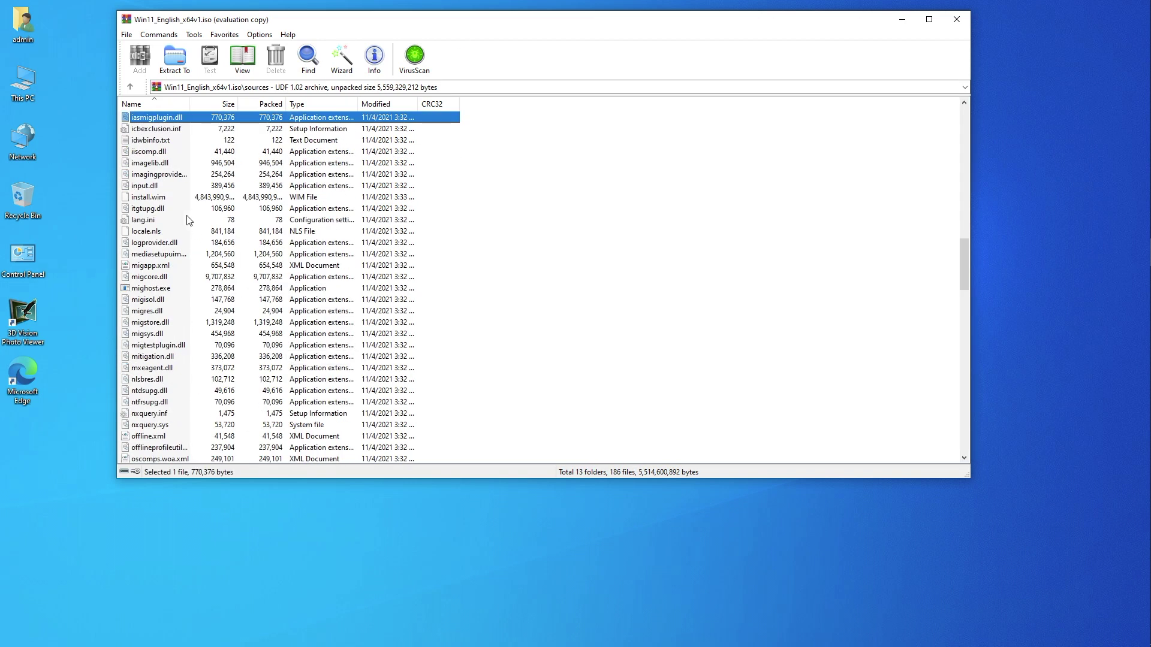
{"action": "left_click", "coordinate": [153, 197]}
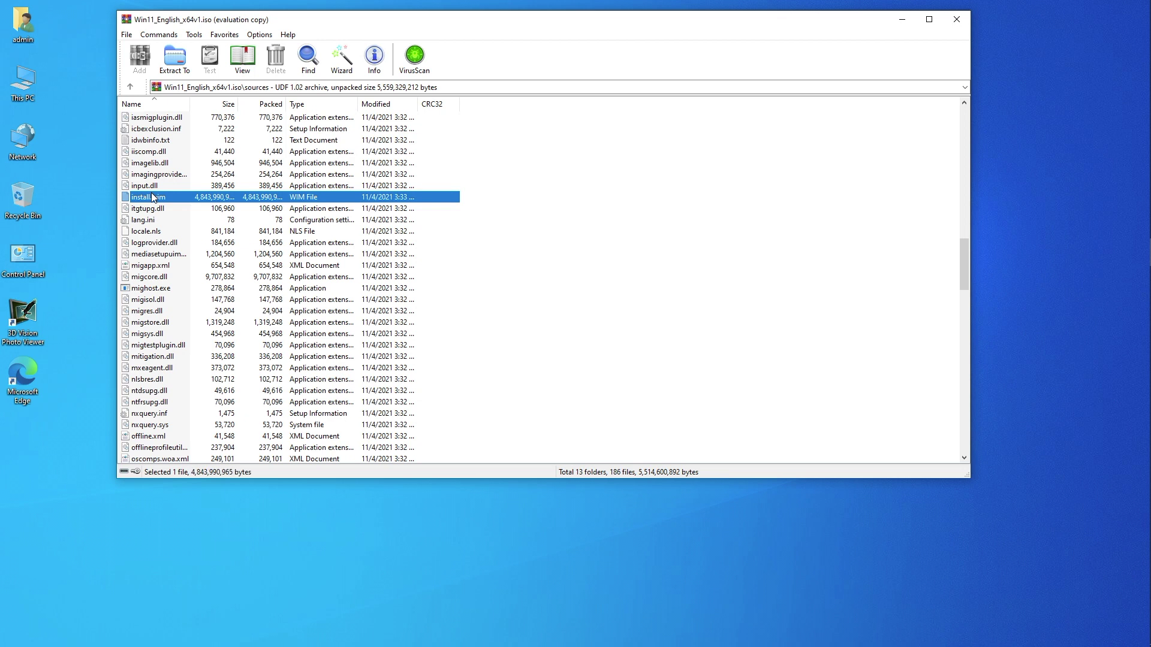
{"action": "left_click", "coordinate": [176, 57]}
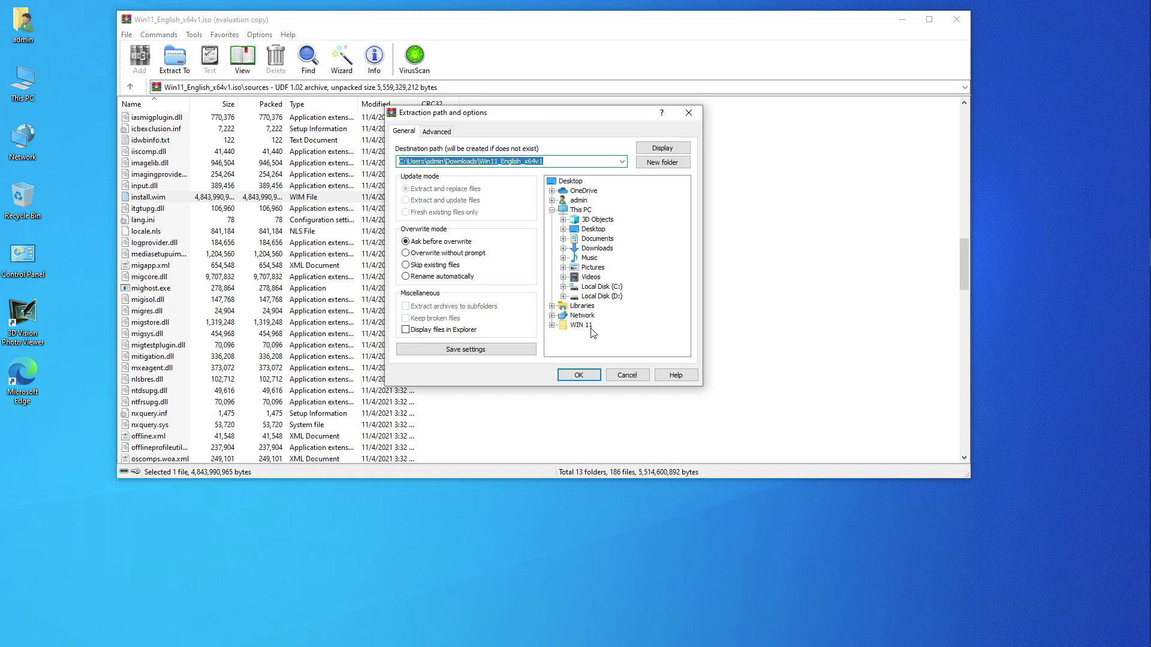
{"action": "left_click", "coordinate": [552, 325]}
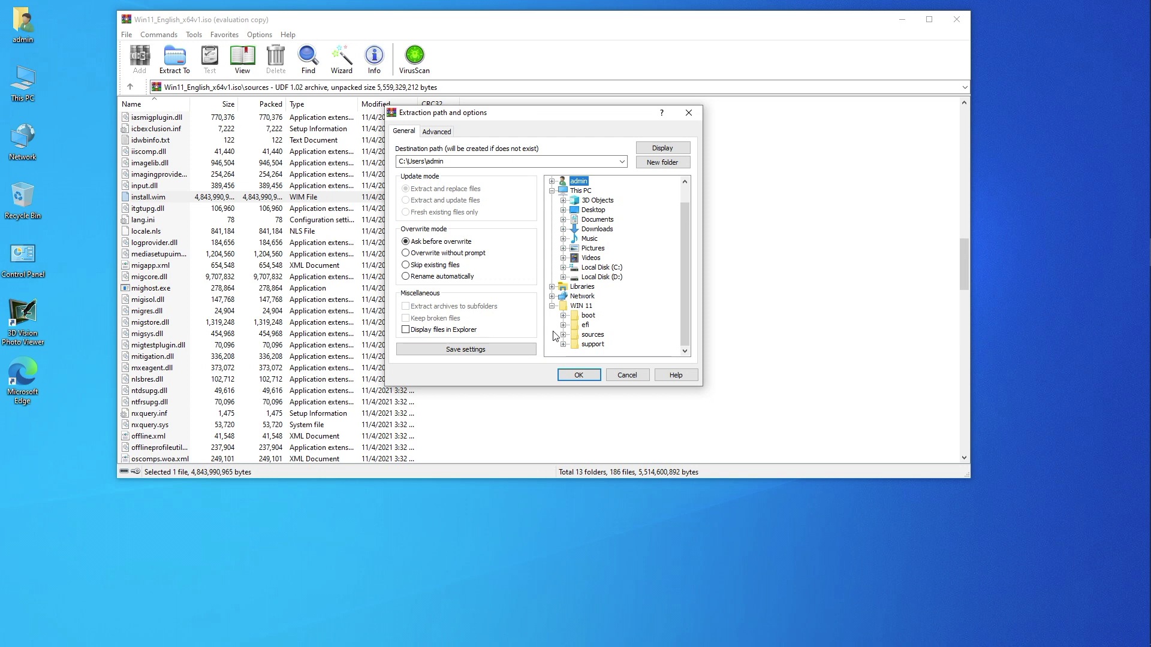
{"action": "left_click", "coordinate": [574, 335]}
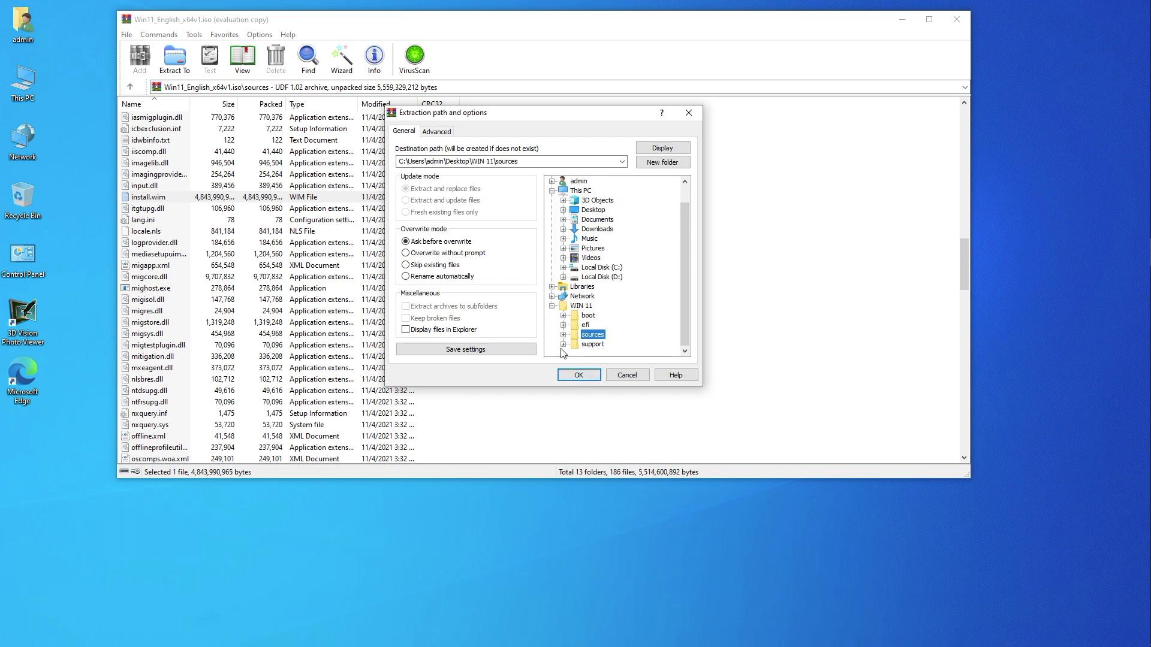
{"action": "left_click", "coordinate": [579, 375]}
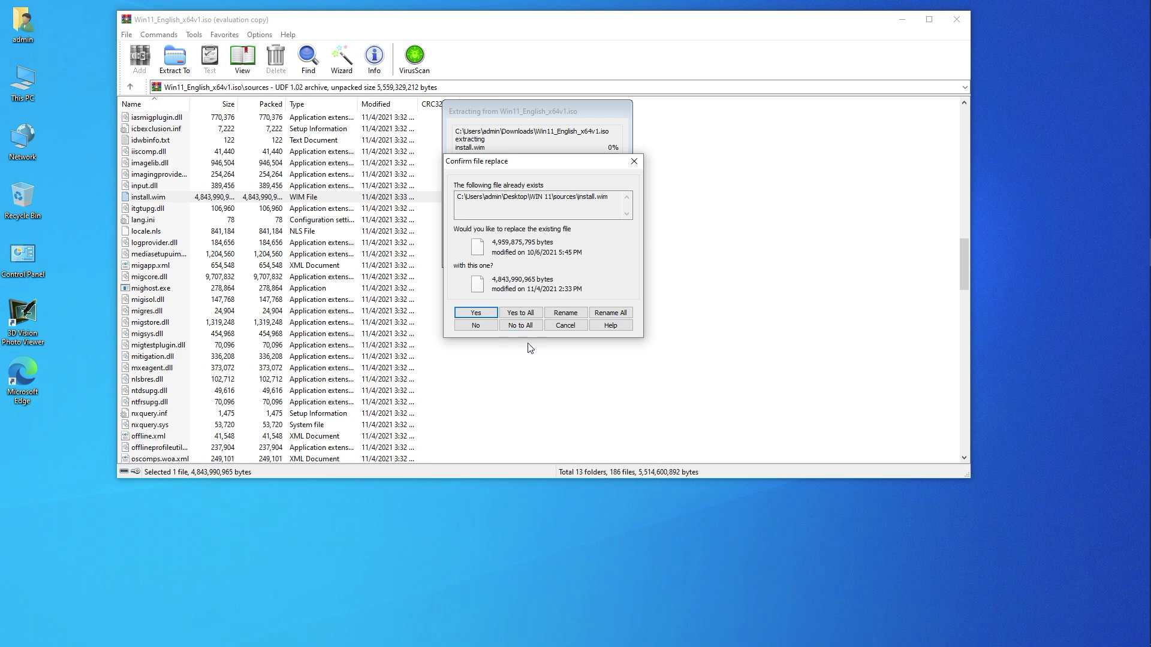
{"action": "left_click", "coordinate": [519, 313]}
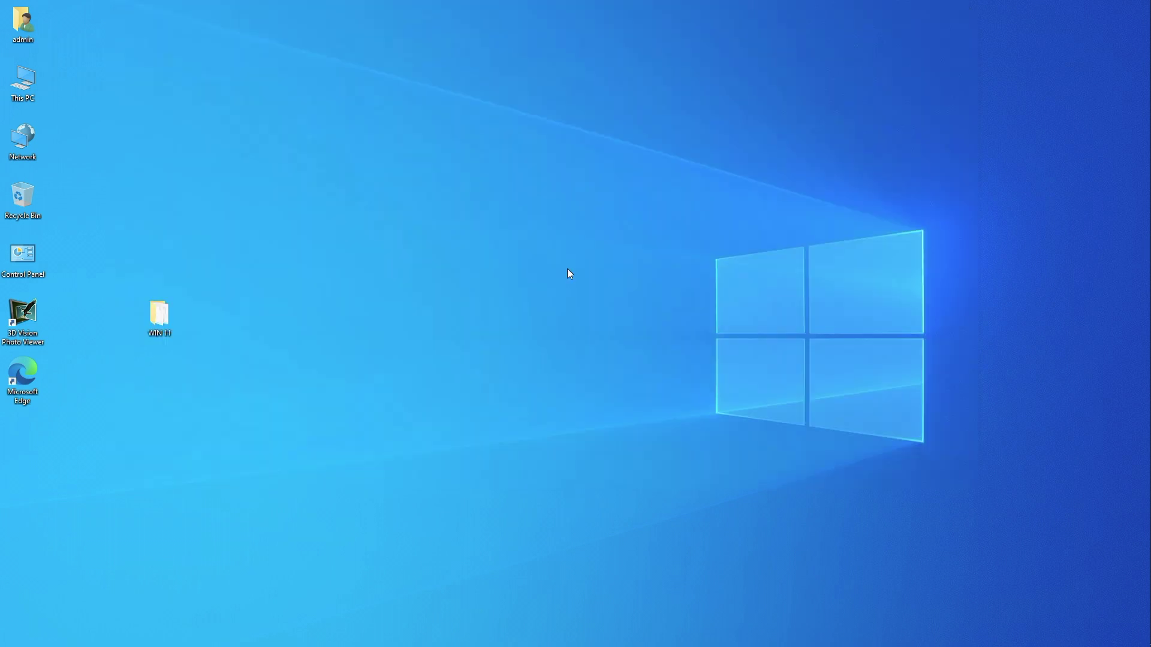
Step: Launch the setup application from the WIN 11 desktop folder
{"action": "double_click", "coordinate": [163, 318]}
{"action": "left_click", "coordinate": [401, 203]}
{"action": "double_click", "coordinate": [400, 203]}
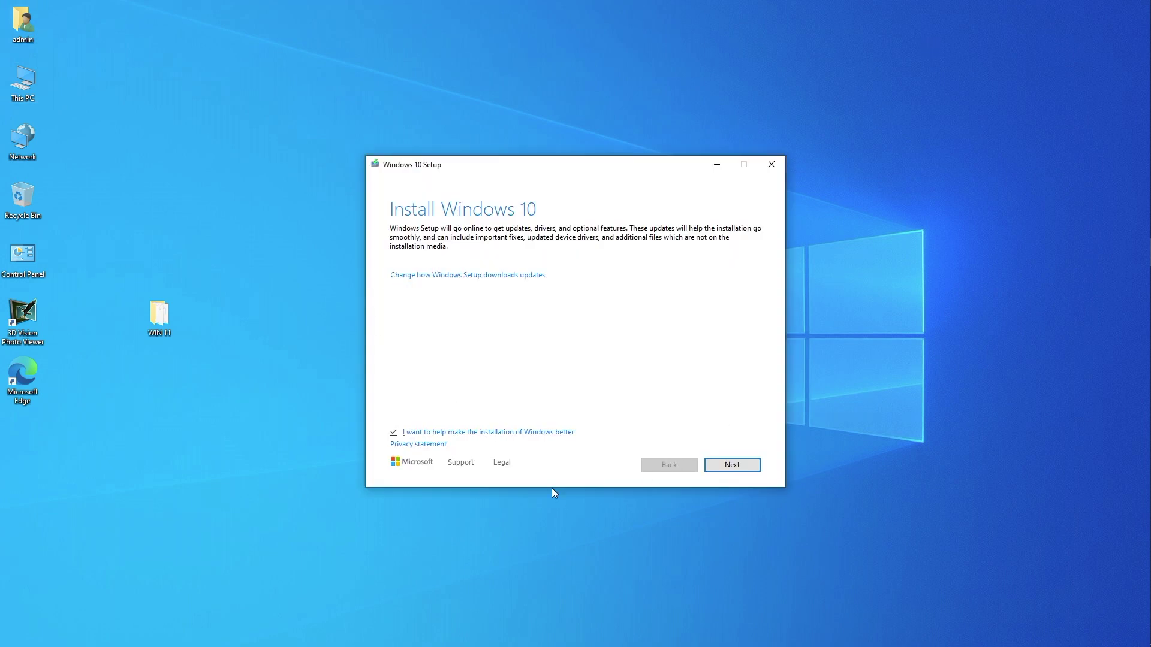
Step: Set the setup's updates, drivers and optional features choice to "Not right now" and continue
{"action": "left_click", "coordinate": [454, 281]}
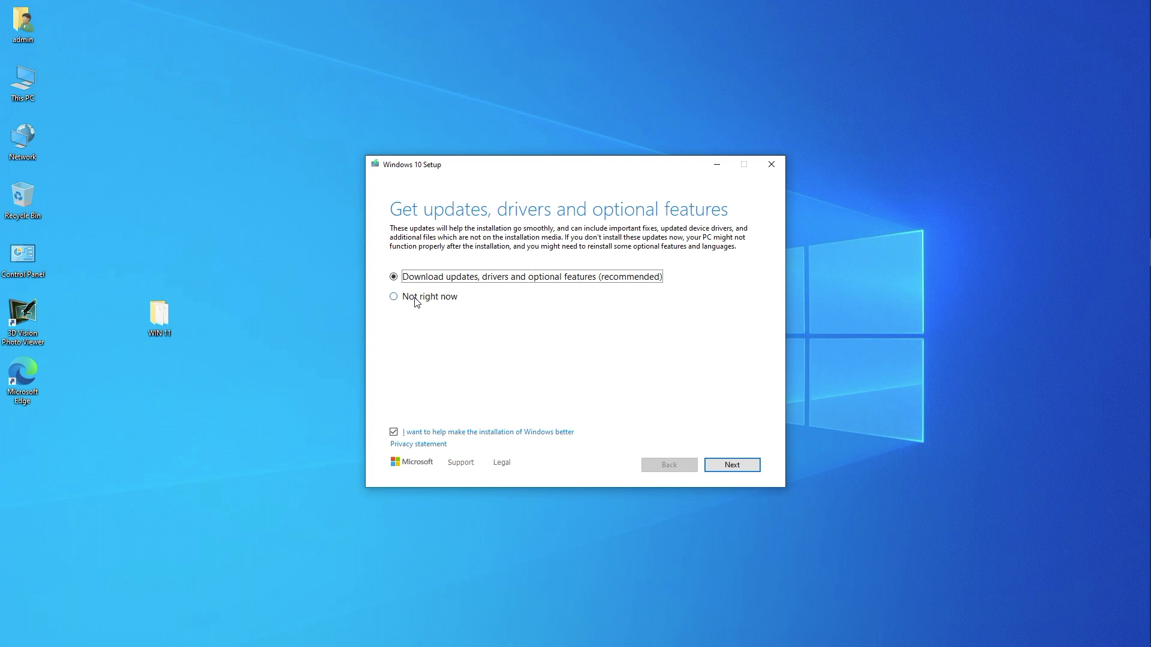
{"action": "left_click", "coordinate": [429, 299]}
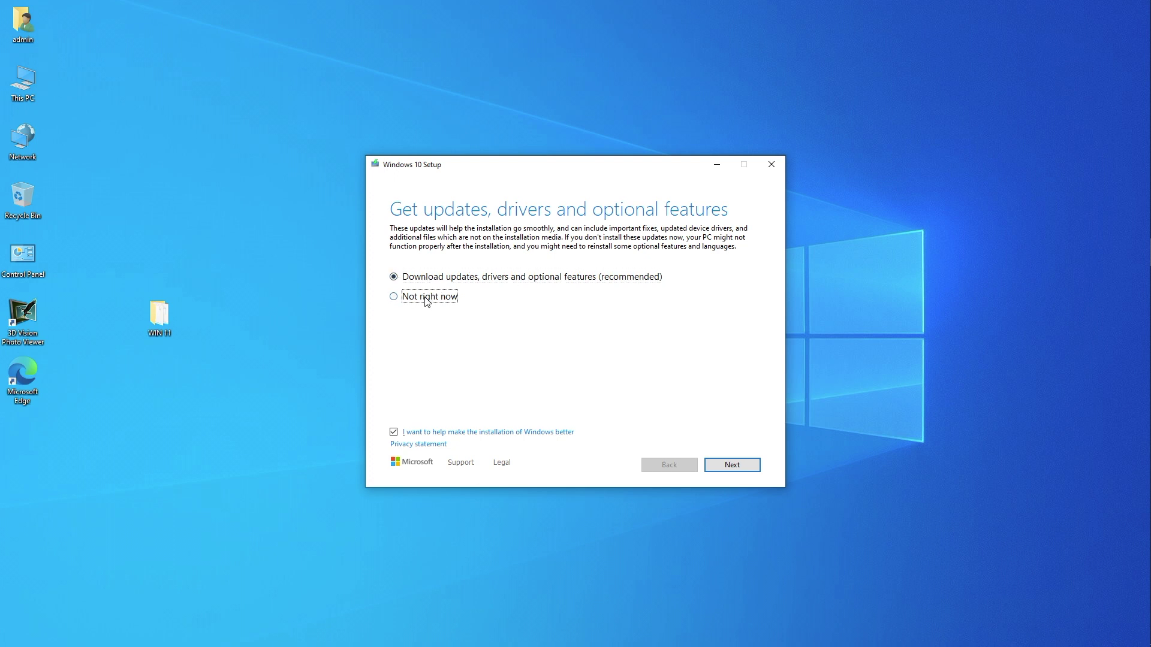
{"action": "left_click", "coordinate": [533, 285]}
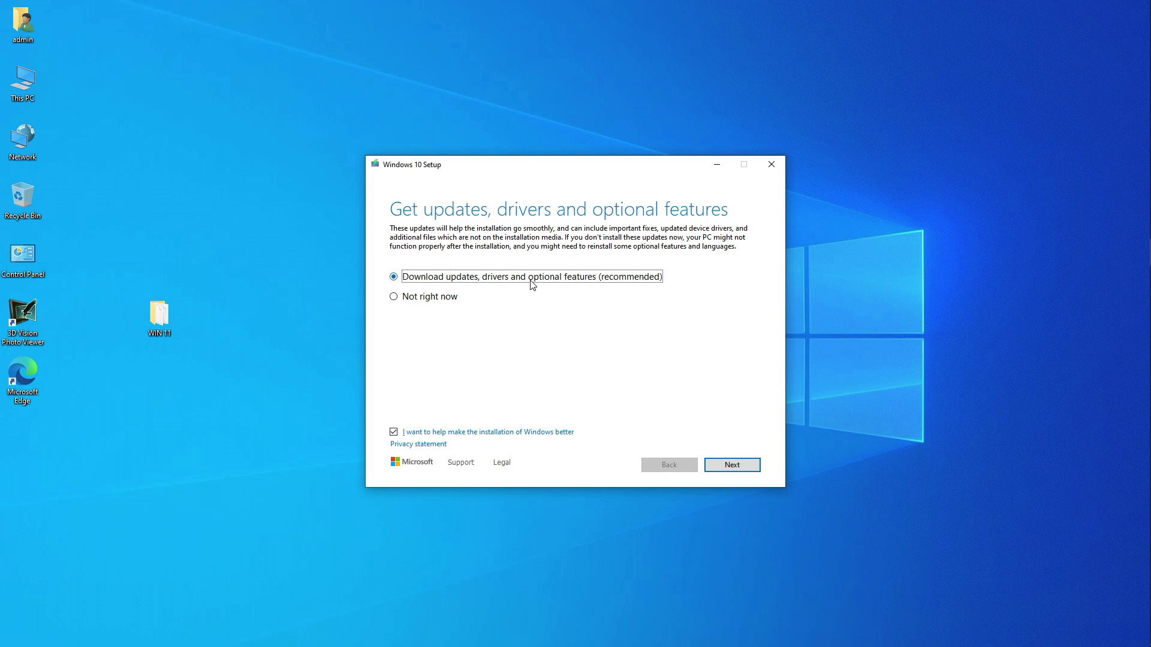
{"action": "left_click", "coordinate": [425, 298]}
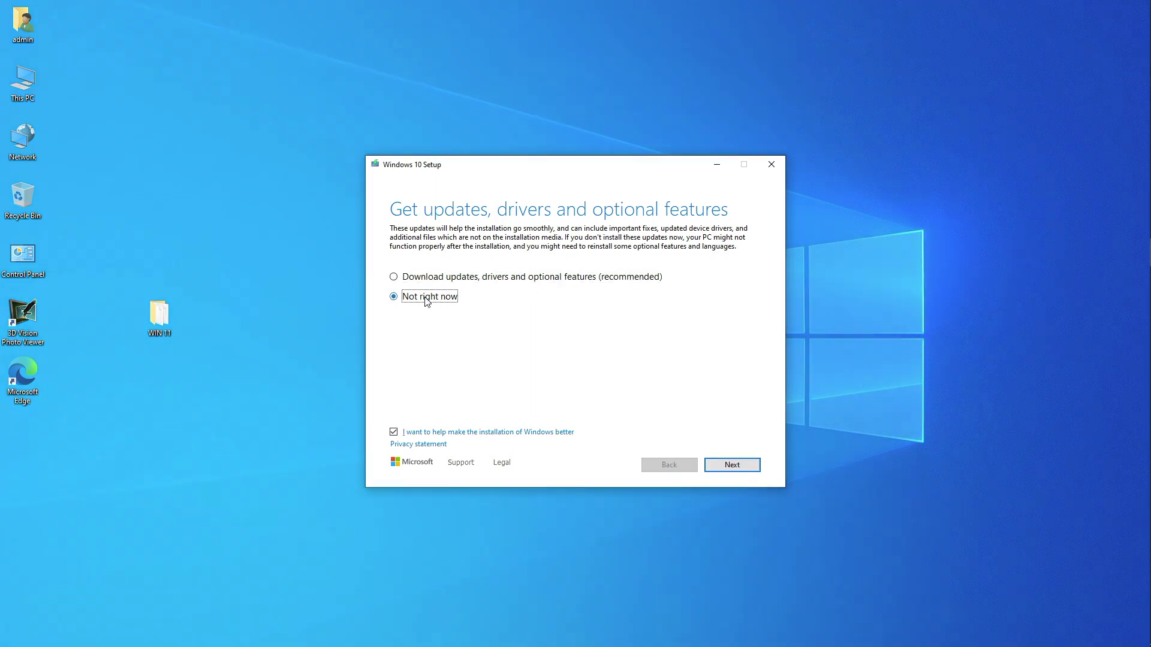
{"action": "left_click", "coordinate": [721, 467]}
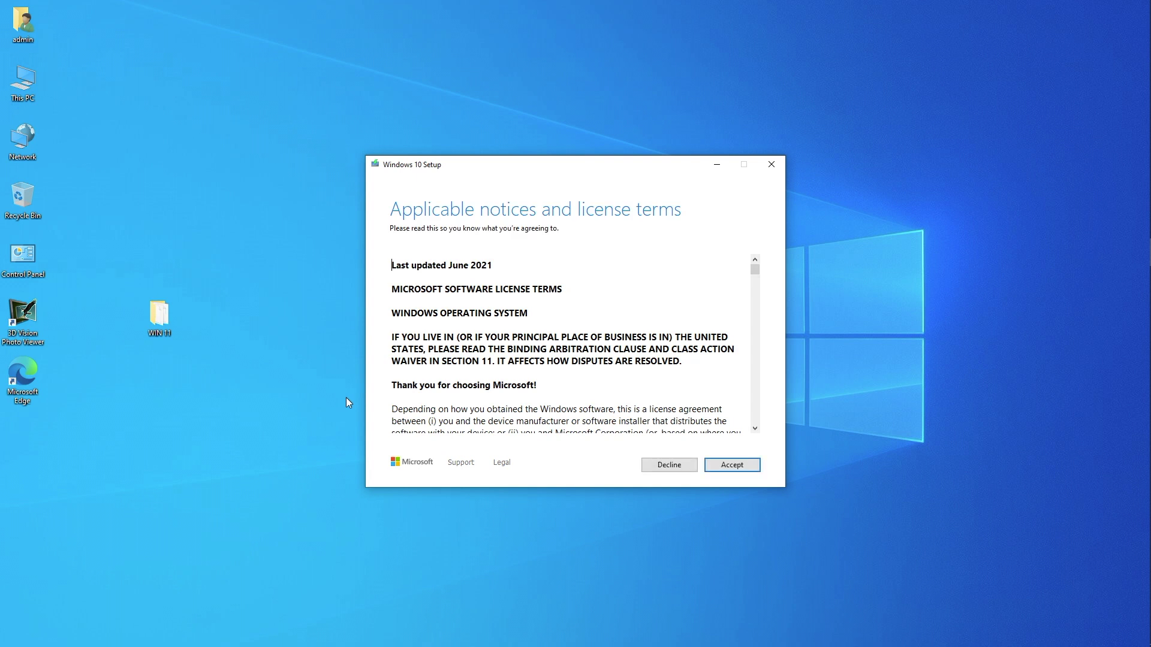
Step: Accept the license terms and start installing Windows 11 Pro, keeping personal files and apps
{"action": "left_click", "coordinate": [733, 465]}
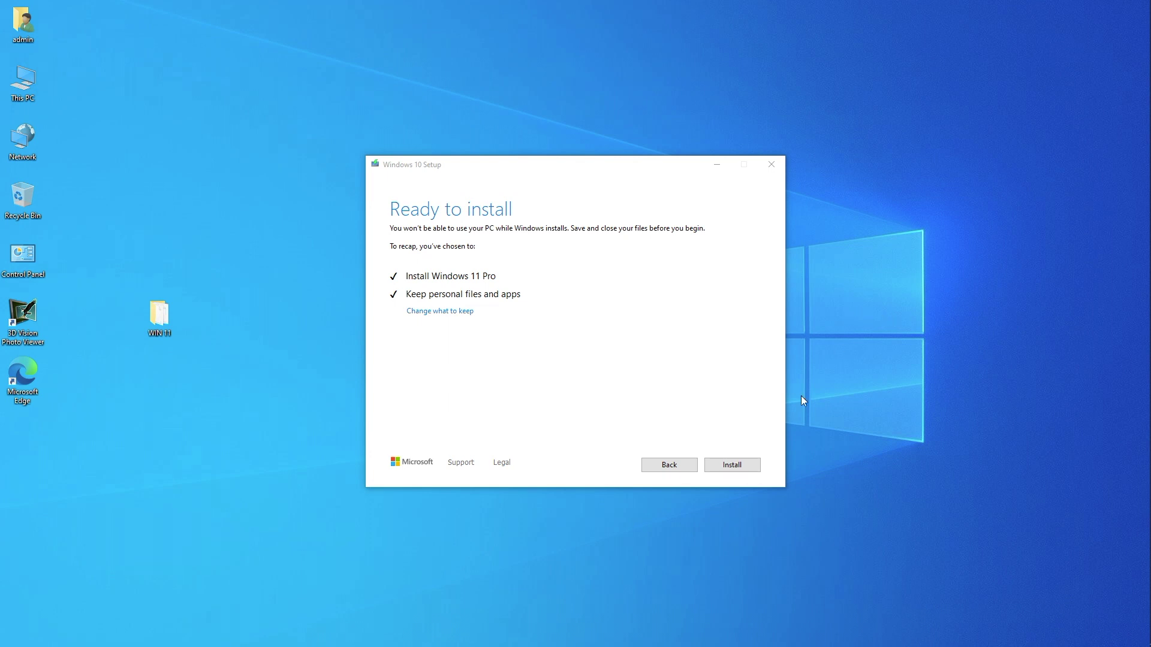
{"action": "left_click", "coordinate": [722, 467]}
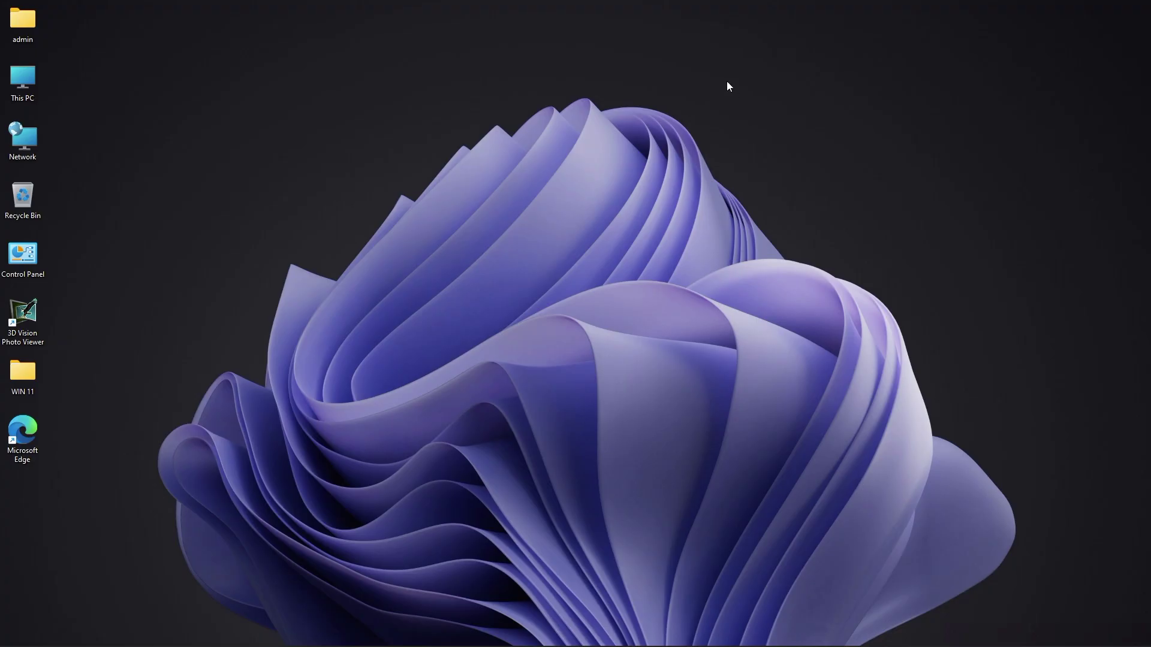
Step: Advance the Windows 11 desktop wallpaper to the next background four times
{"action": "right_click", "coordinate": [727, 83]}
{"action": "left_click", "coordinate": [764, 156]}
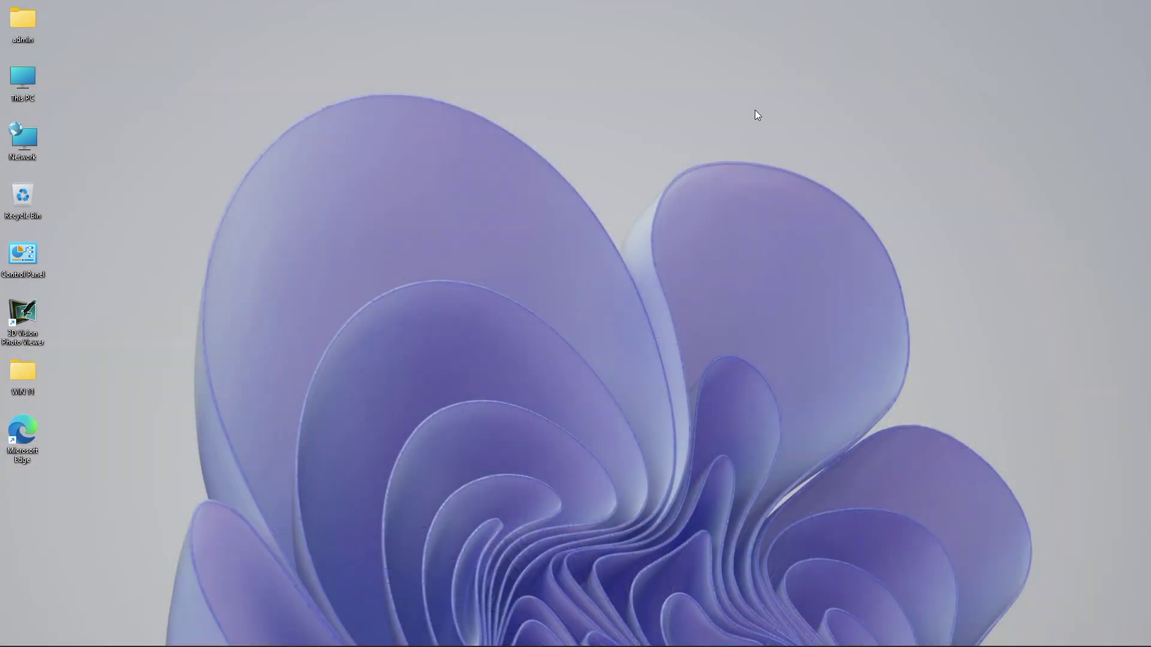
{"action": "right_click", "coordinate": [754, 110]}
{"action": "left_click", "coordinate": [816, 185]}
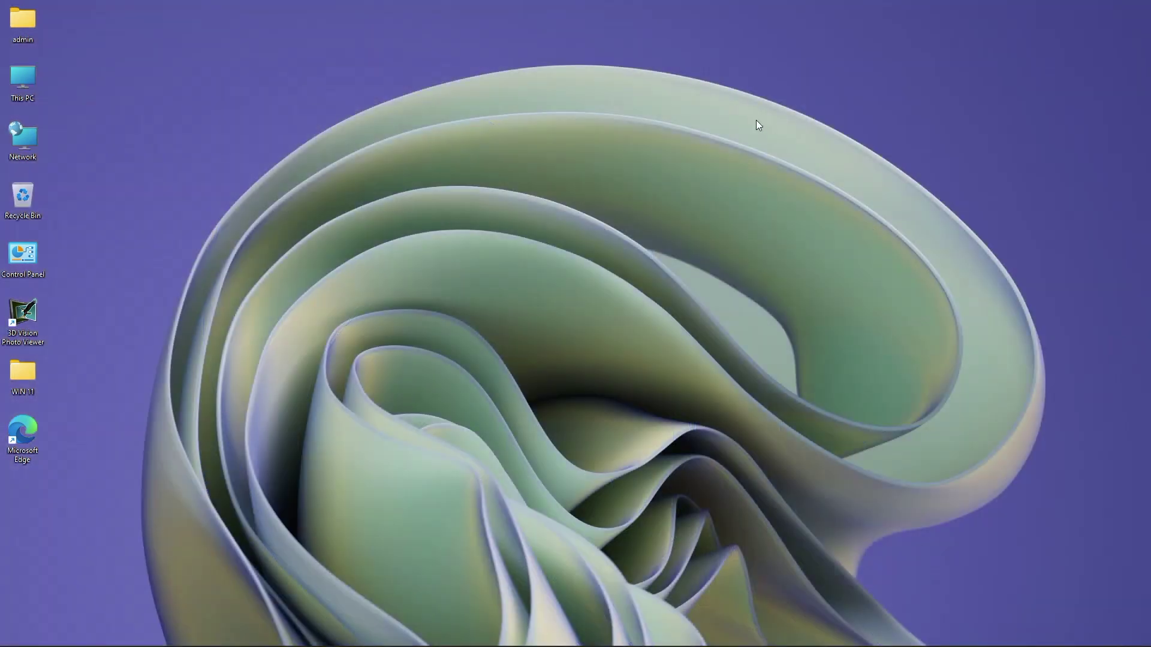
{"action": "right_click", "coordinate": [756, 123]}
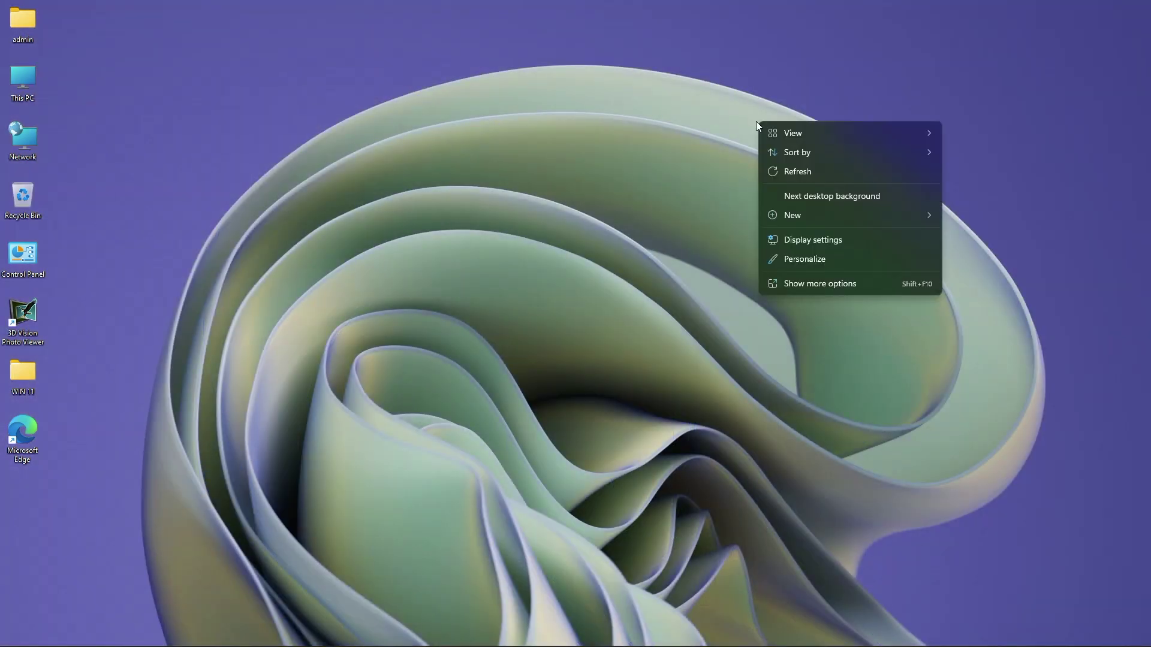
{"action": "left_click", "coordinate": [795, 190]}
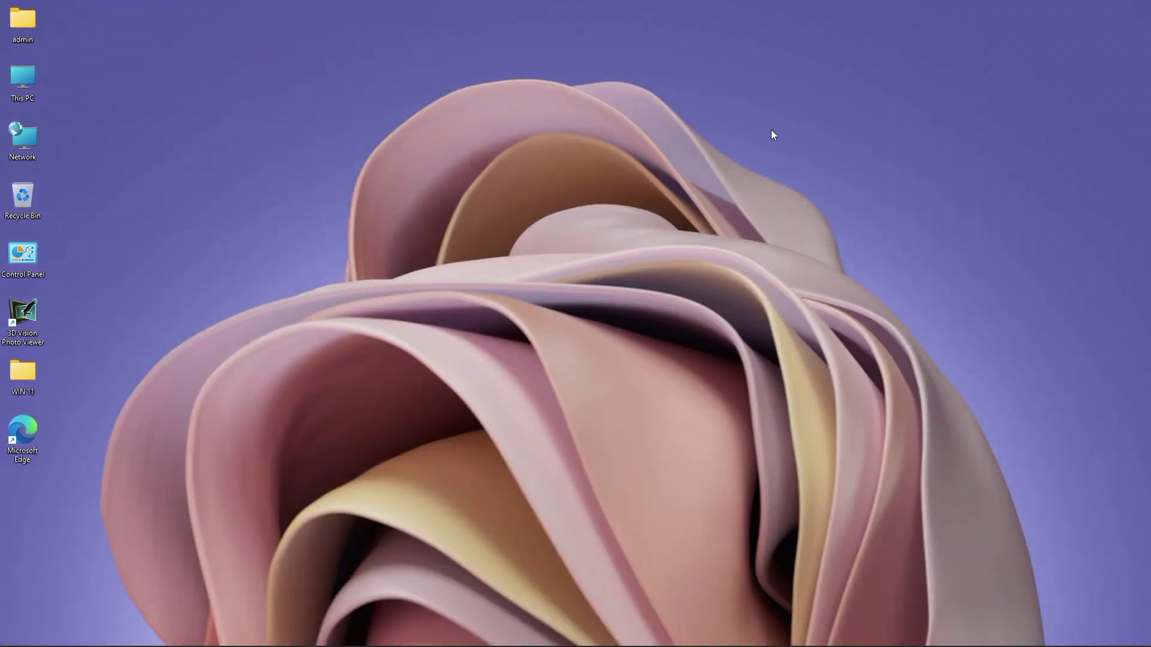
{"action": "right_click", "coordinate": [771, 131]}
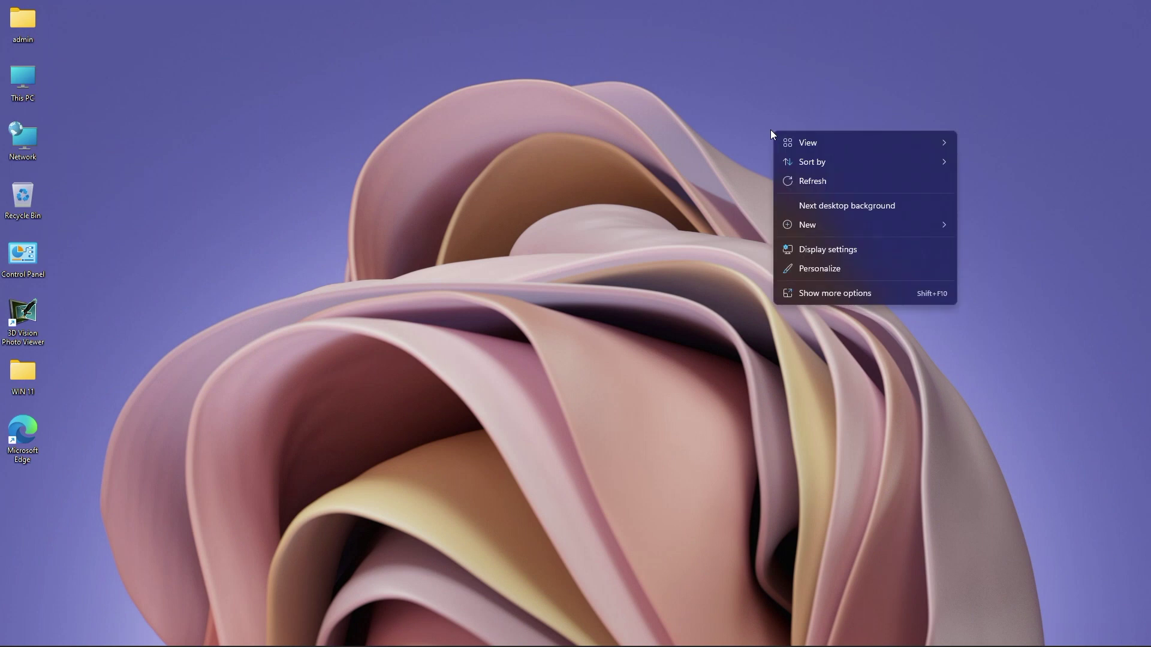
{"action": "left_click", "coordinate": [814, 206]}
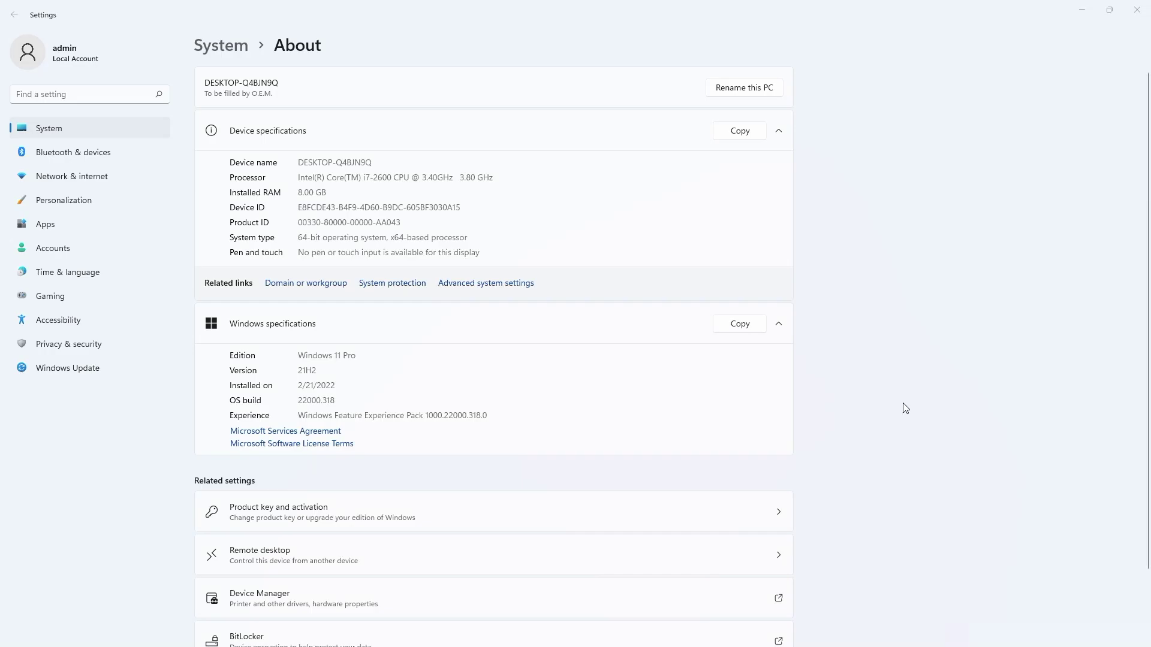
Step: Examine the processor entry in the device specifications on the System About page
{"action": "left_click_drag", "start_coordinate": [305, 178], "coordinate": [512, 189]}
{"action": "left_click", "coordinate": [513, 189]}
{"action": "left_click_drag", "start_coordinate": [490, 176], "coordinate": [296, 178]}
{"action": "left_click", "coordinate": [487, 226]}
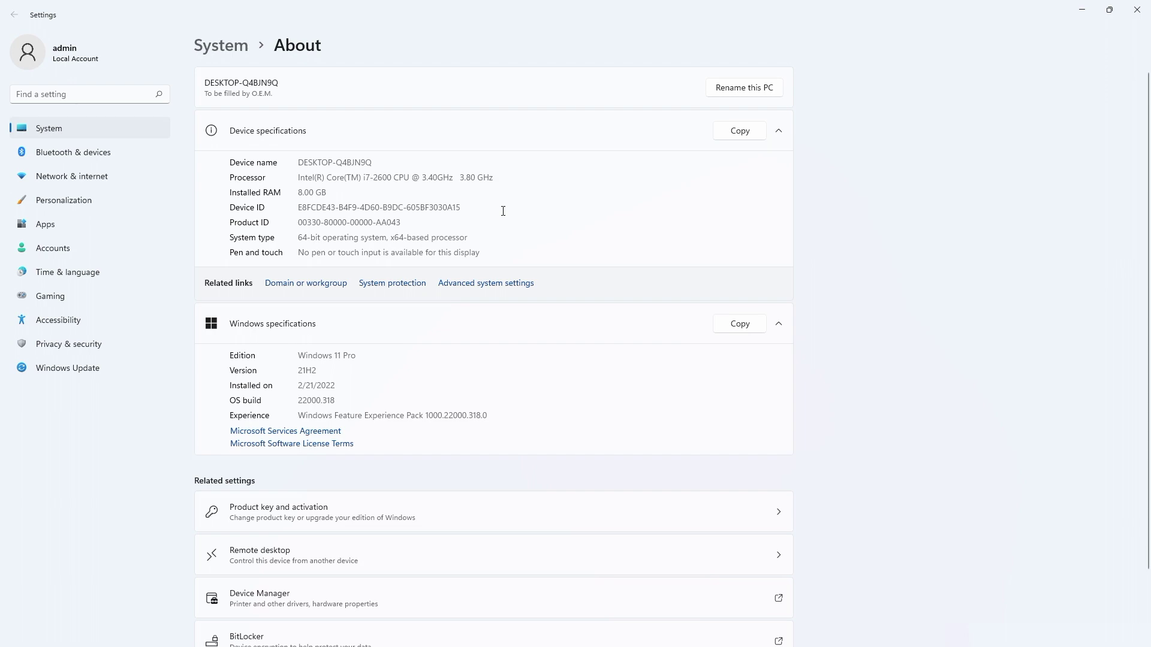